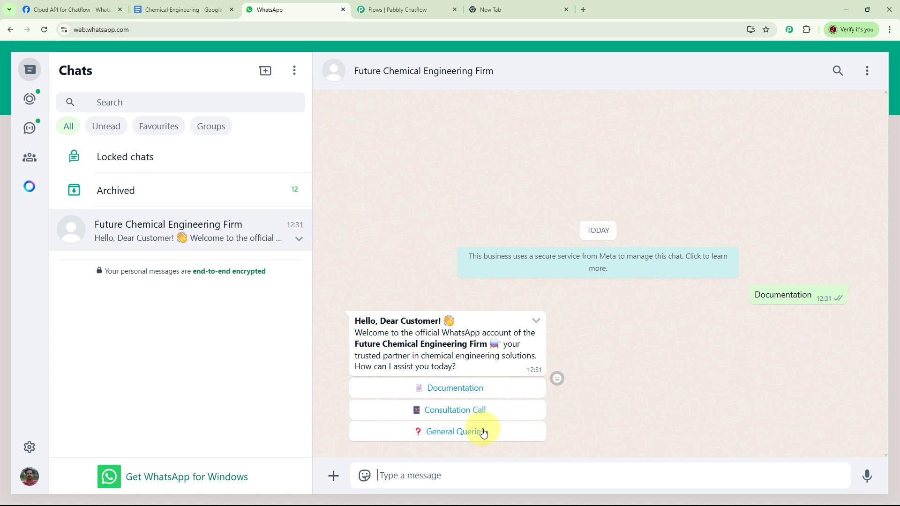
Step: Request the Safety Standards document from the Future Chemical Engineering Firm chatbot through its Documentation option
{"action": "left_click", "coordinate": [466, 387]}
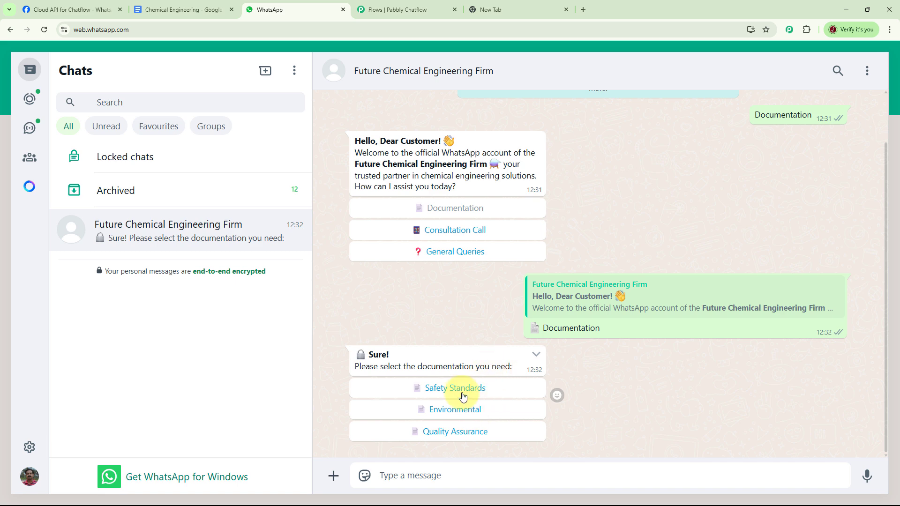
{"action": "left_click", "coordinate": [445, 393]}
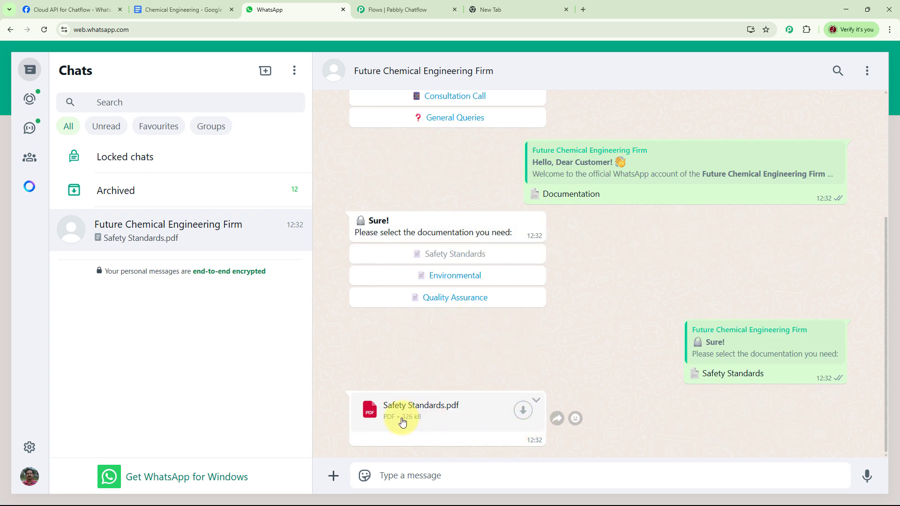
{"action": "left_click", "coordinate": [522, 411]}
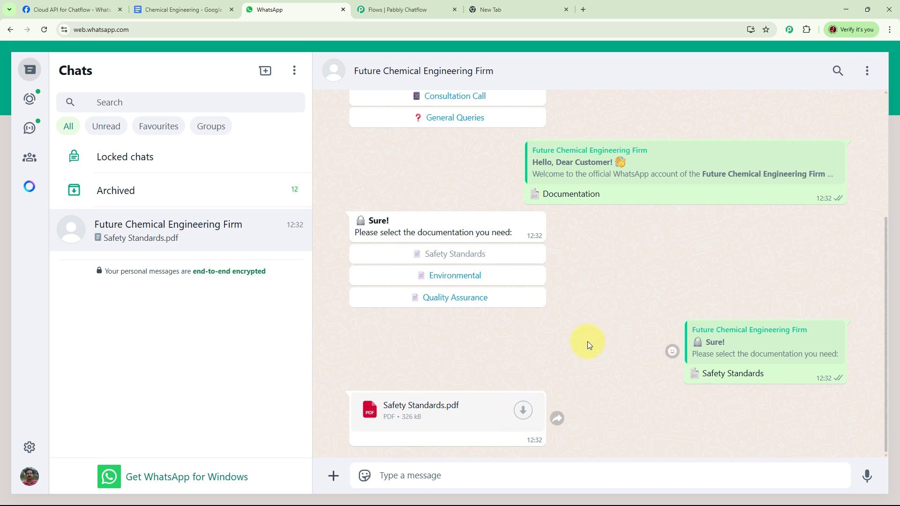
Step: Choose Consultation Call and General Queries from the chatbot's welcome message, expanding the full general queries reply
{"action": "scroll", "coordinate": [459, 241], "scroll_direction": "up", "scroll_amount": 3}
{"action": "left_click", "coordinate": [458, 241]}
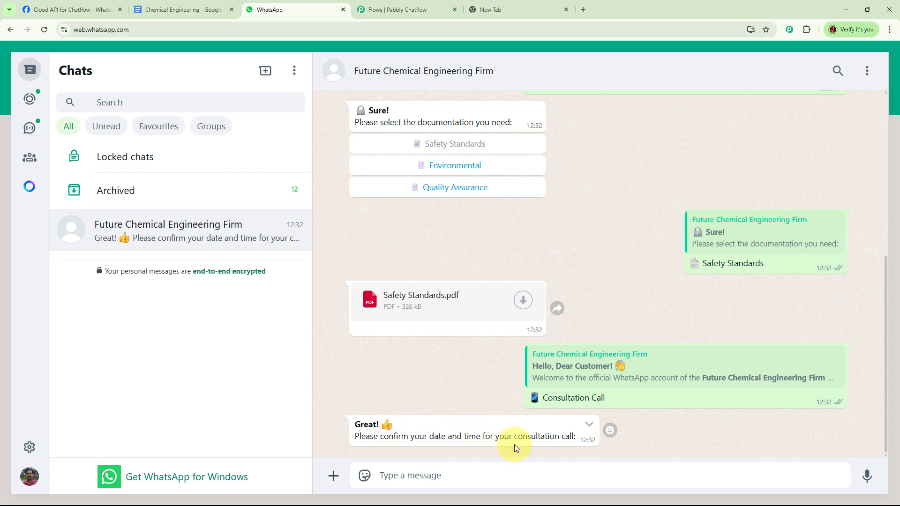
{"action": "scroll", "coordinate": [471, 328], "scroll_direction": "up", "scroll_amount": 5}
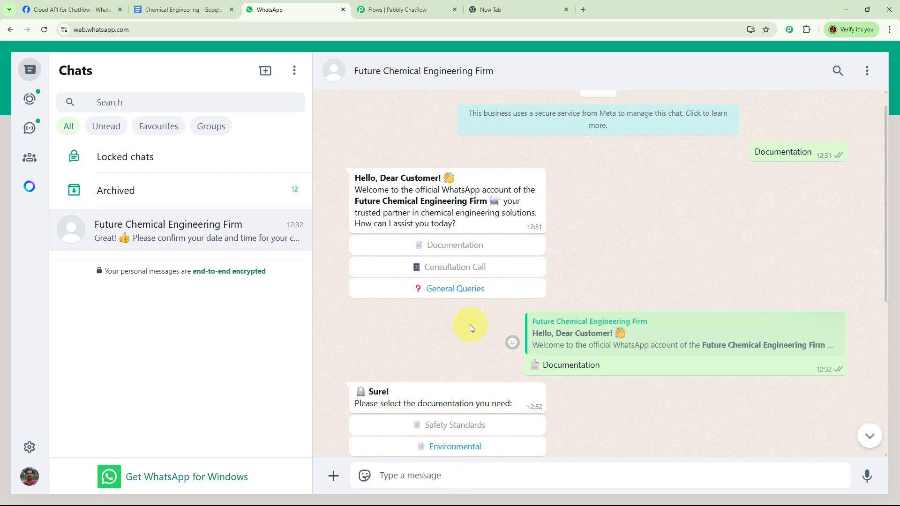
{"action": "left_click", "coordinate": [462, 291]}
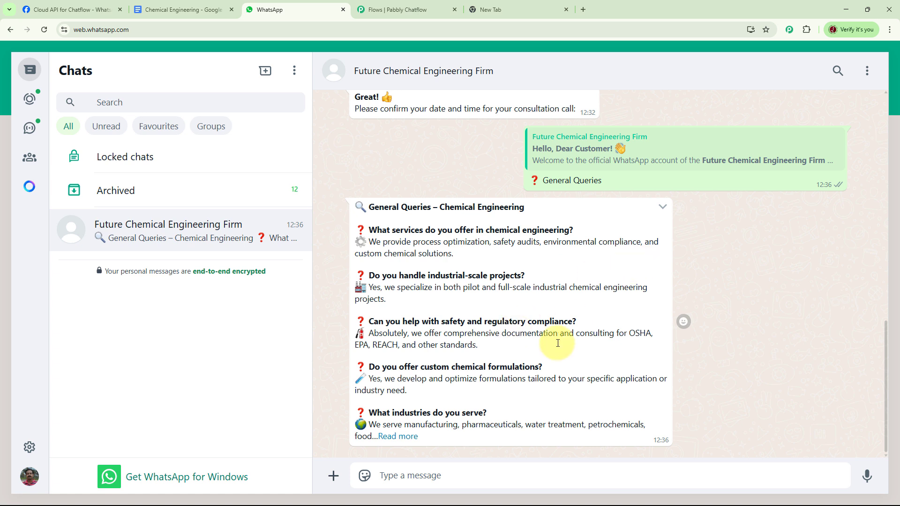
{"action": "left_click", "coordinate": [405, 441]}
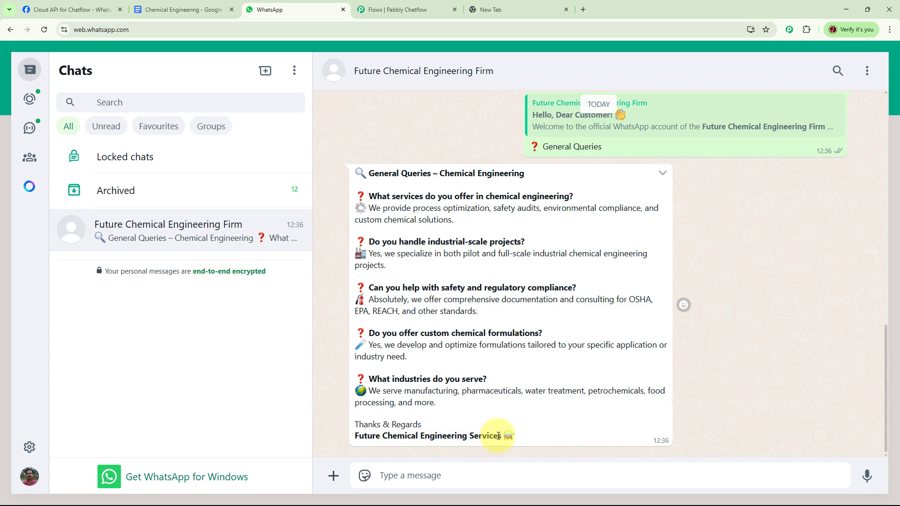
{"action": "scroll", "coordinate": [734, 356], "scroll_direction": "up", "scroll_amount": 12}
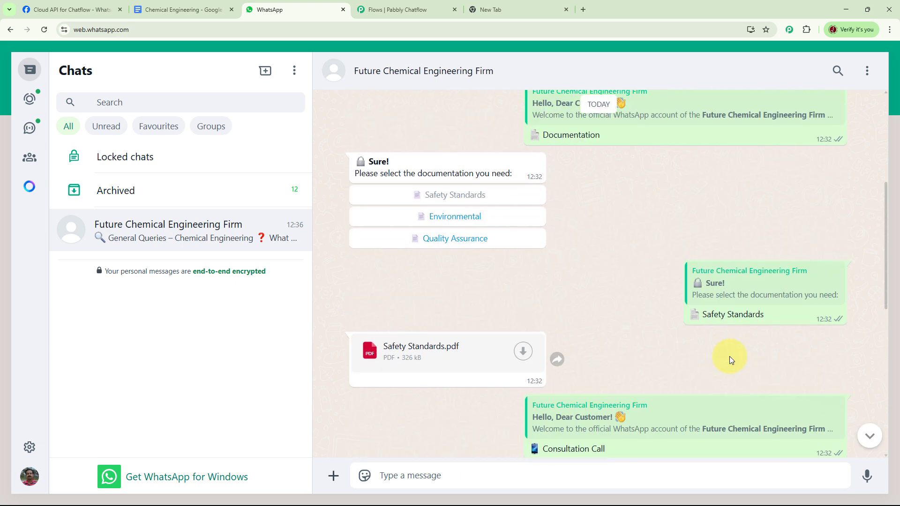
{"action": "scroll", "coordinate": [729, 356], "scroll_direction": "up", "scroll_amount": 5}
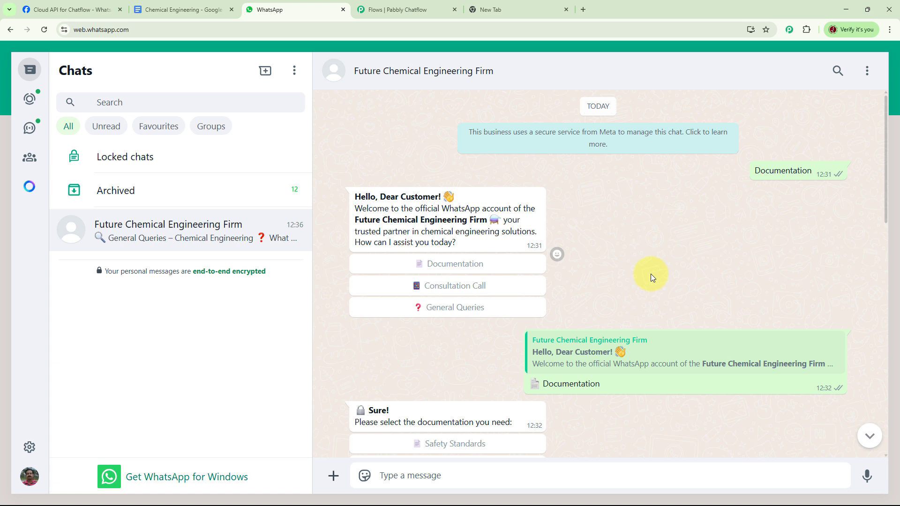
Step: Open the website pabbly.com/chatflow in the empty browser tab
{"action": "left_click", "coordinate": [506, 10]}
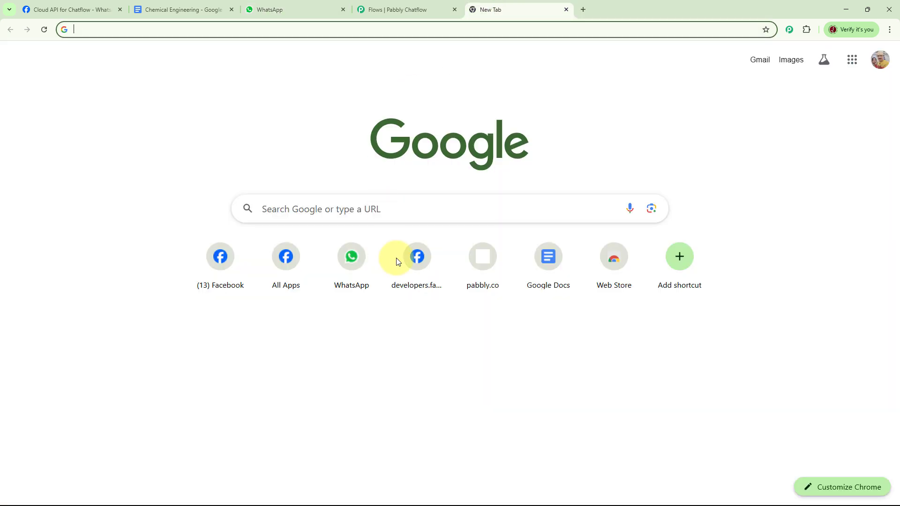
{"action": "left_click", "coordinate": [243, 32]}
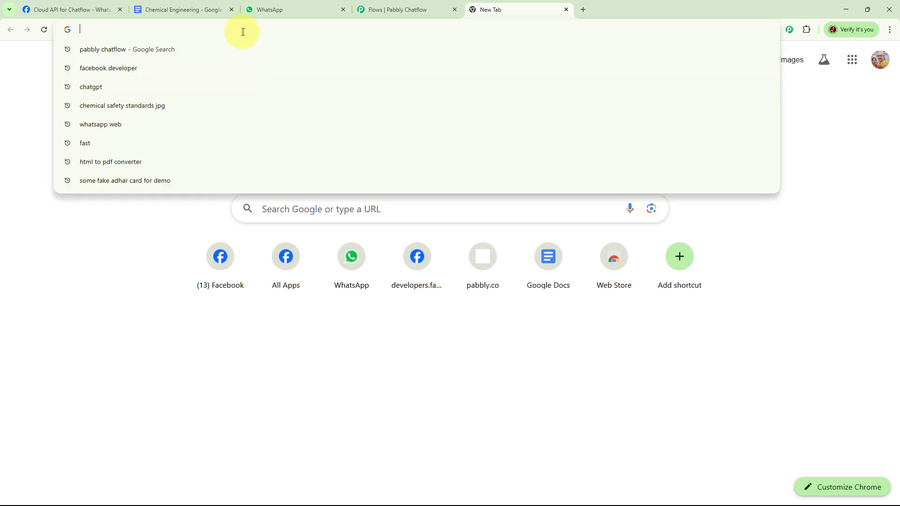
{"action": "type", "text": "pa"}
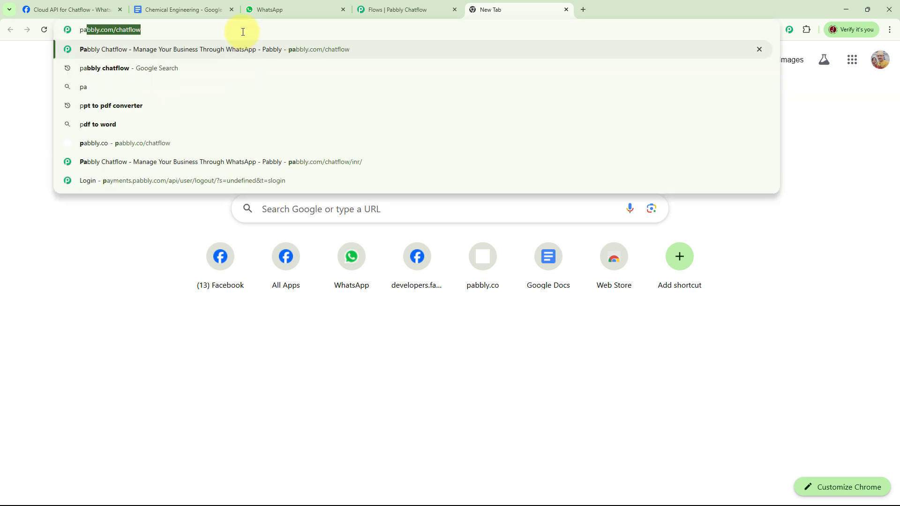
{"action": "type", "text": "bbly"}
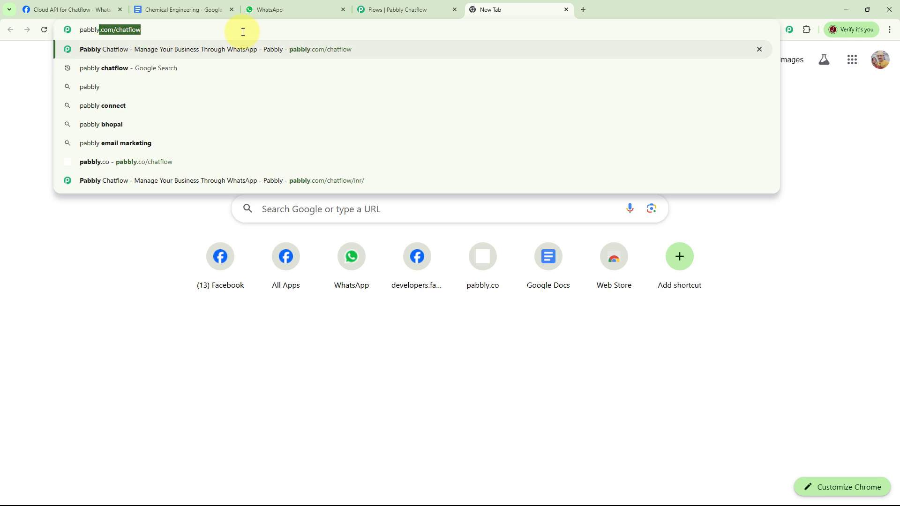
{"action": "type", "text": ".com/"}
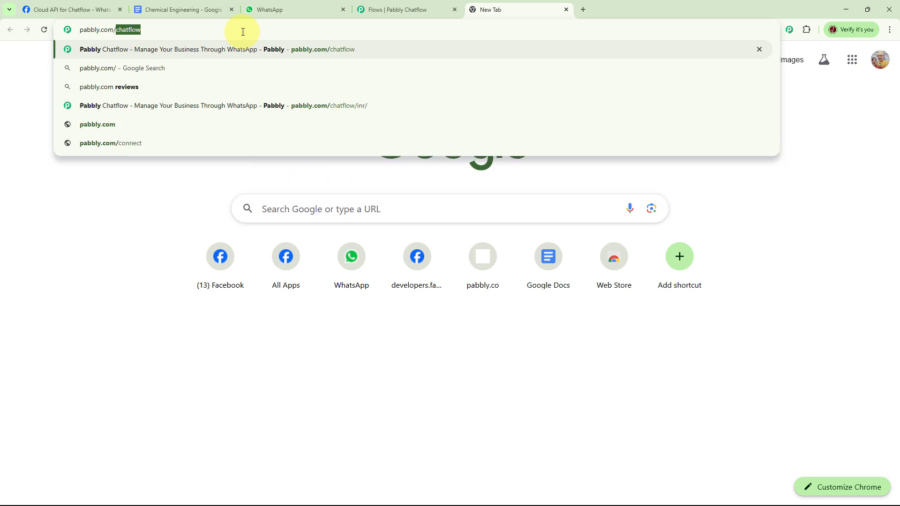
{"action": "type", "text": "chat"}
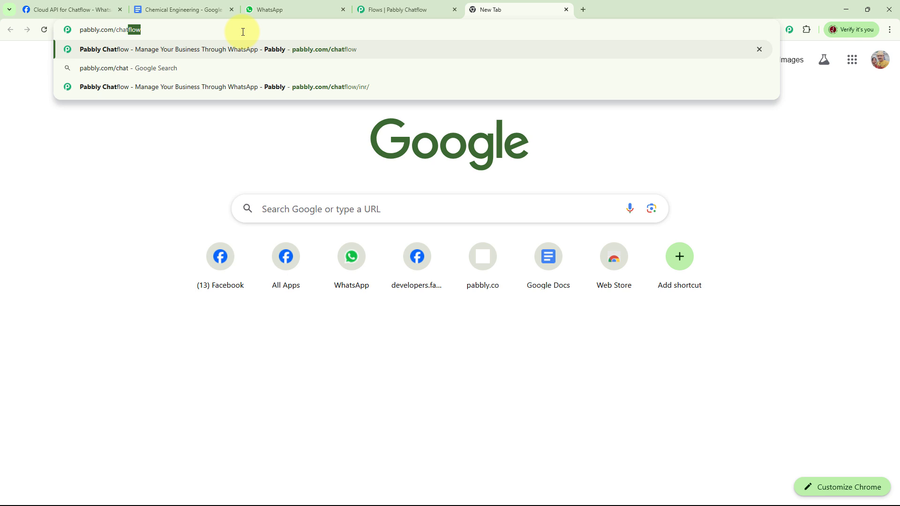
{"action": "type", "text": "flow/"}
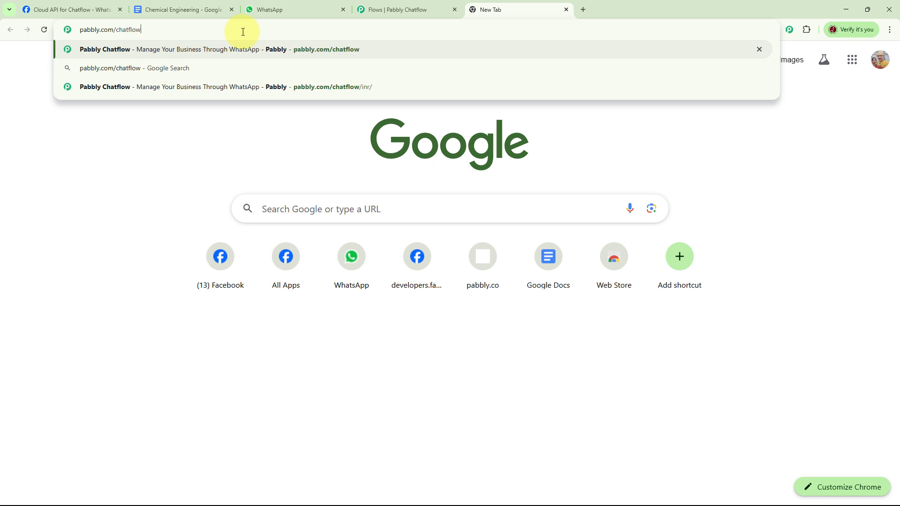
{"action": "key", "text": "Return"}
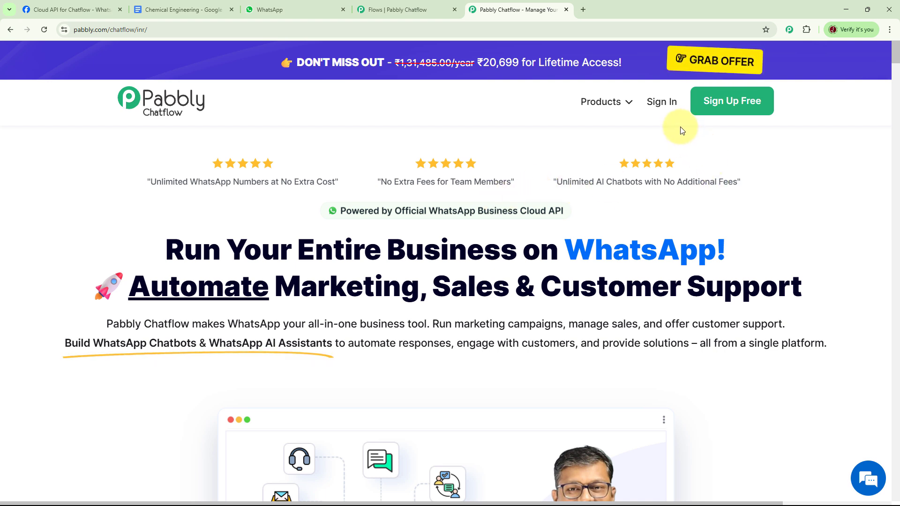
Step: Sign in to Pabbly and access the Pabbly Chatflow application
{"action": "left_click", "coordinate": [661, 107]}
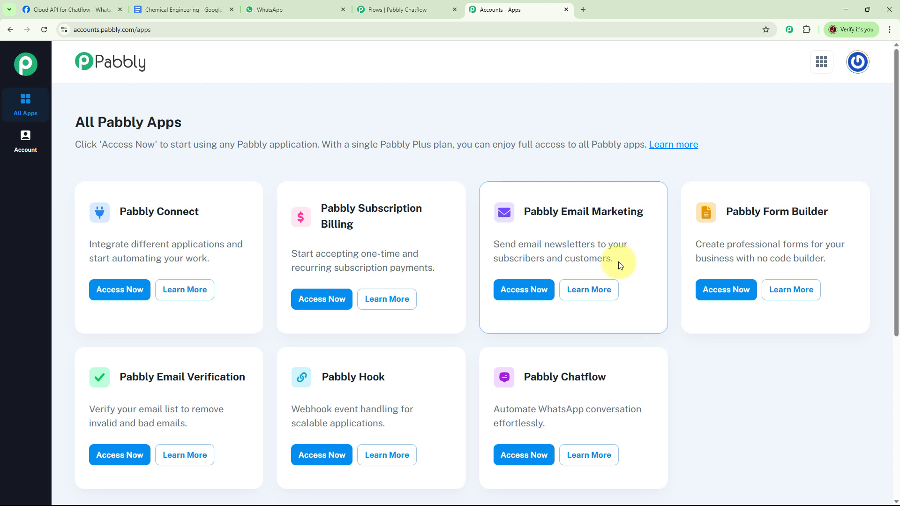
{"action": "scroll", "coordinate": [621, 264], "scroll_direction": "down", "scroll_amount": 2}
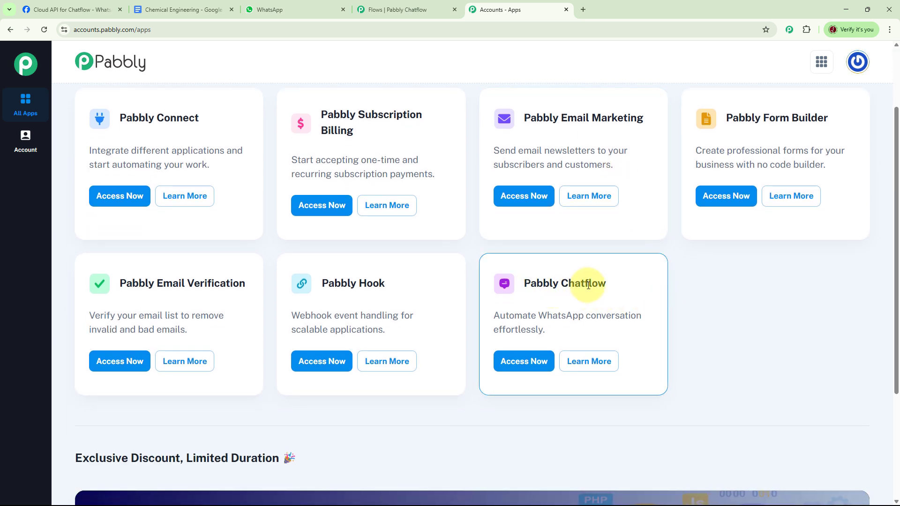
{"action": "left_click", "coordinate": [531, 364]}
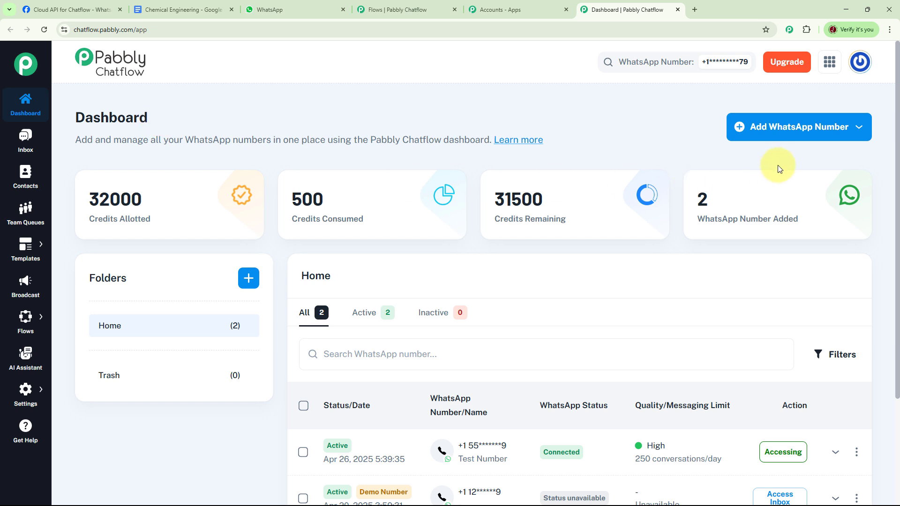
Step: Examine the dashboard's options for adding a WhatsApp number, its number list, the folder creation form and the navigation sections
{"action": "left_click", "coordinate": [860, 133]}
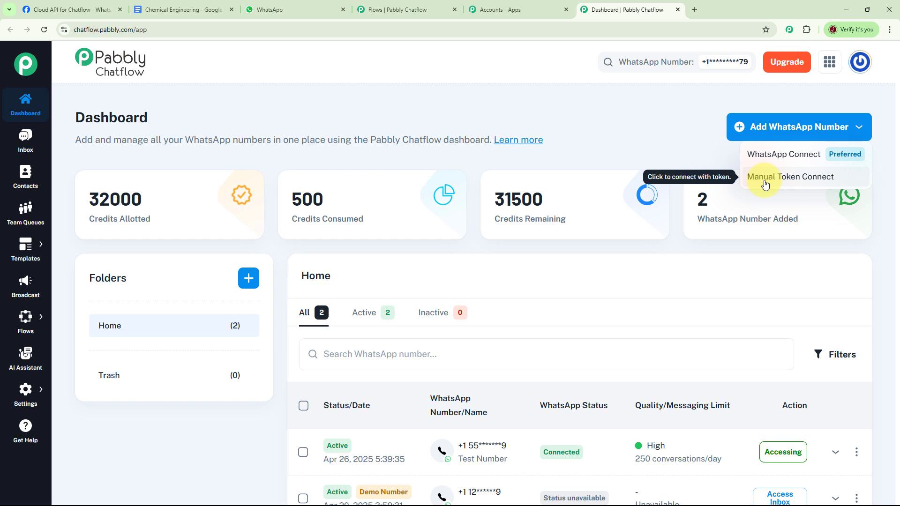
{"action": "left_click", "coordinate": [677, 154]}
{"action": "scroll", "coordinate": [701, 217], "scroll_direction": "down", "scroll_amount": 3}
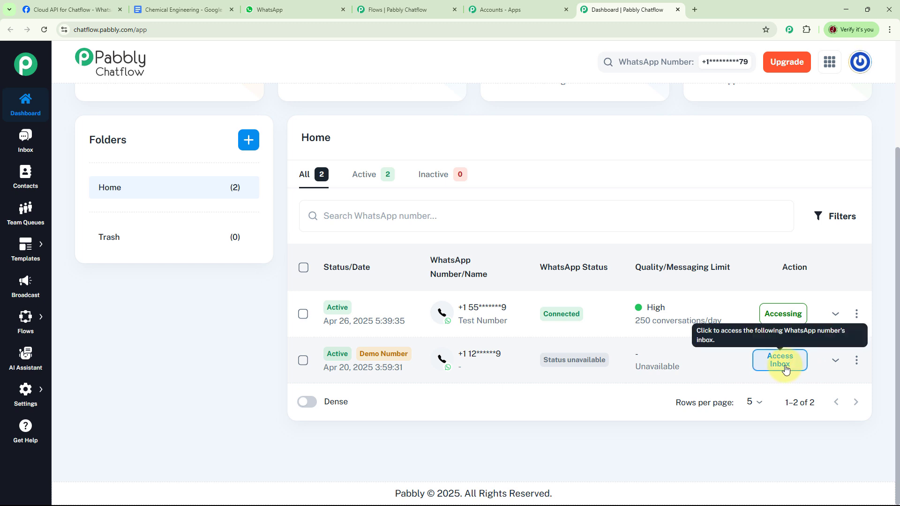
{"action": "scroll", "coordinate": [591, 293], "scroll_direction": "up", "scroll_amount": 3}
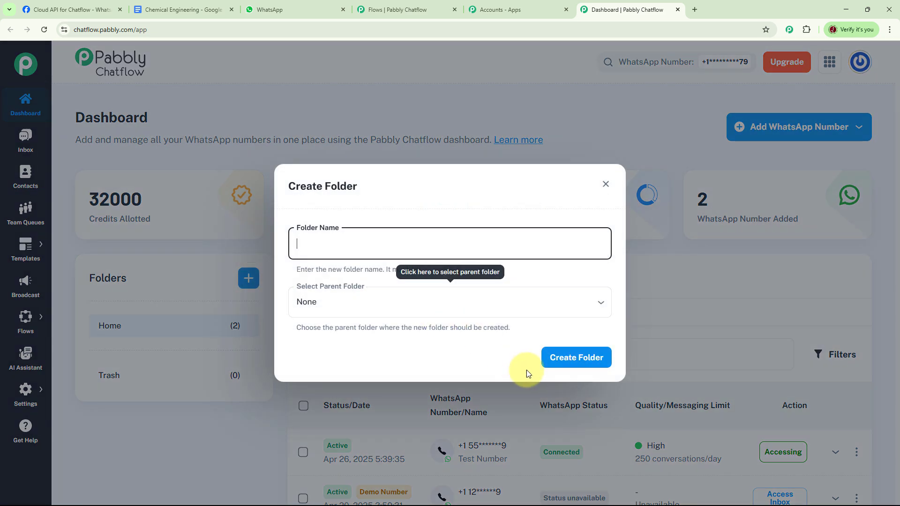
{"action": "left_click", "coordinate": [606, 185]}
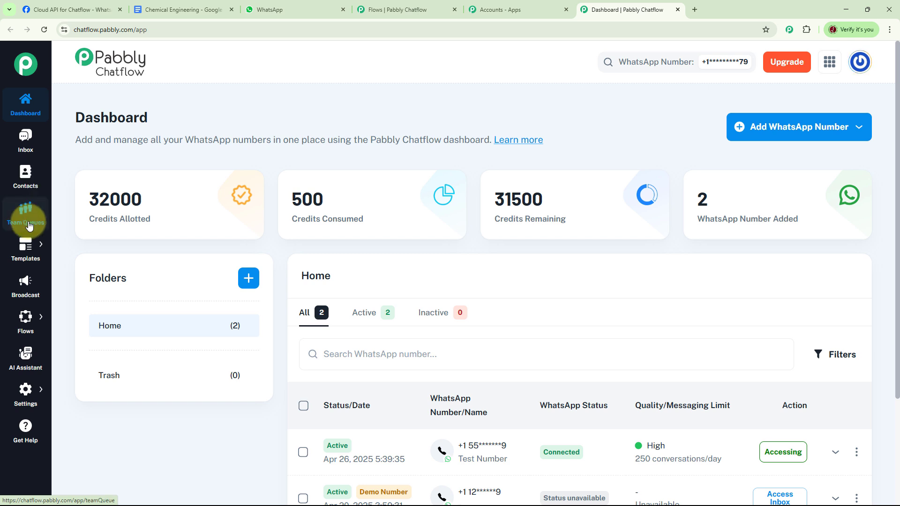
{"action": "mouse_move", "coordinate": [30, 258]}
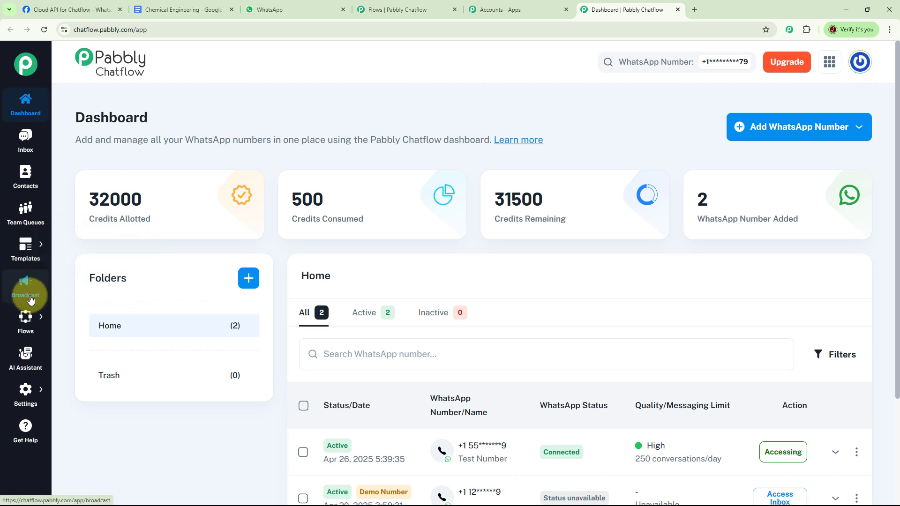
{"action": "mouse_move", "coordinate": [29, 329]}
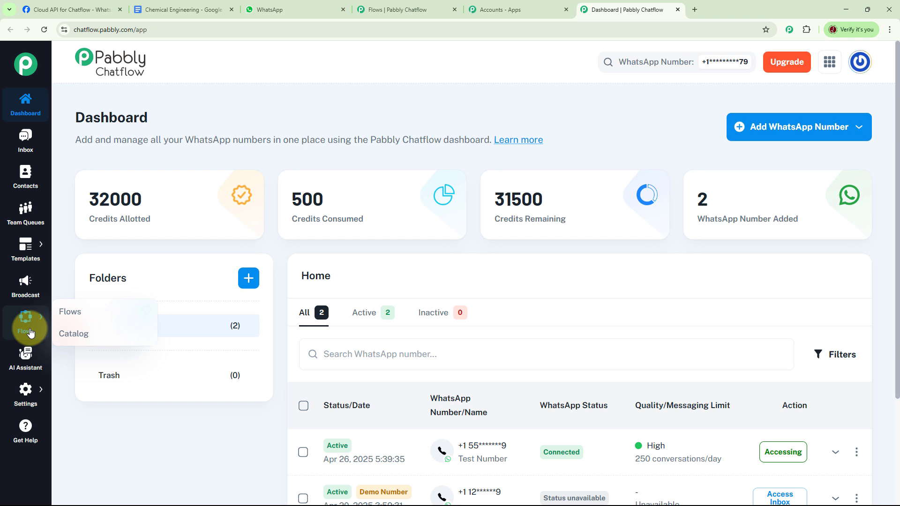
{"action": "mouse_move", "coordinate": [31, 391]}
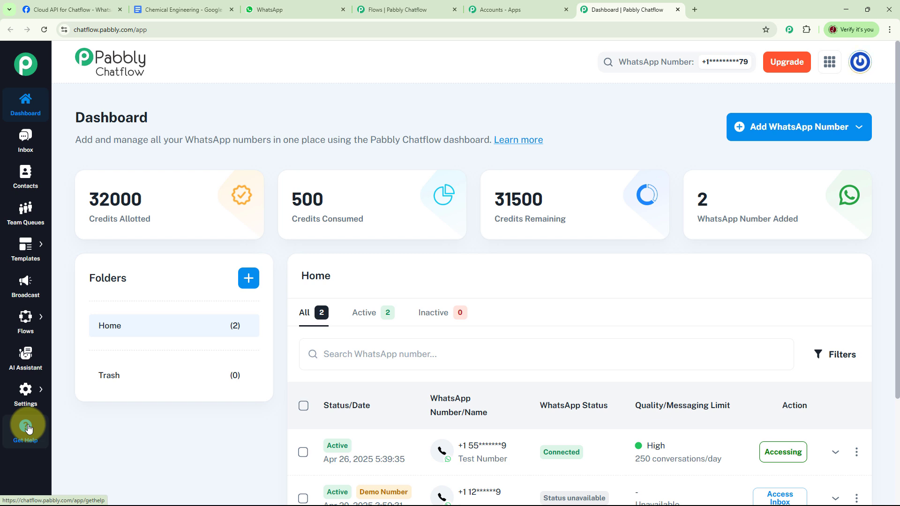
Step: Open the Flow Builder page and review the total, active and inactive flow counts
{"action": "mouse_move", "coordinate": [28, 317]}
{"action": "left_click", "coordinate": [75, 314]}
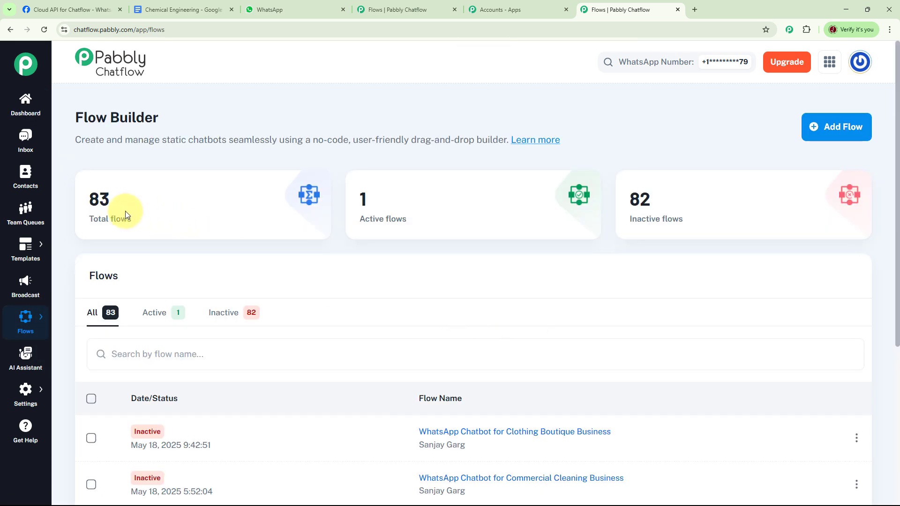
{"action": "mouse_move", "coordinate": [115, 207]}
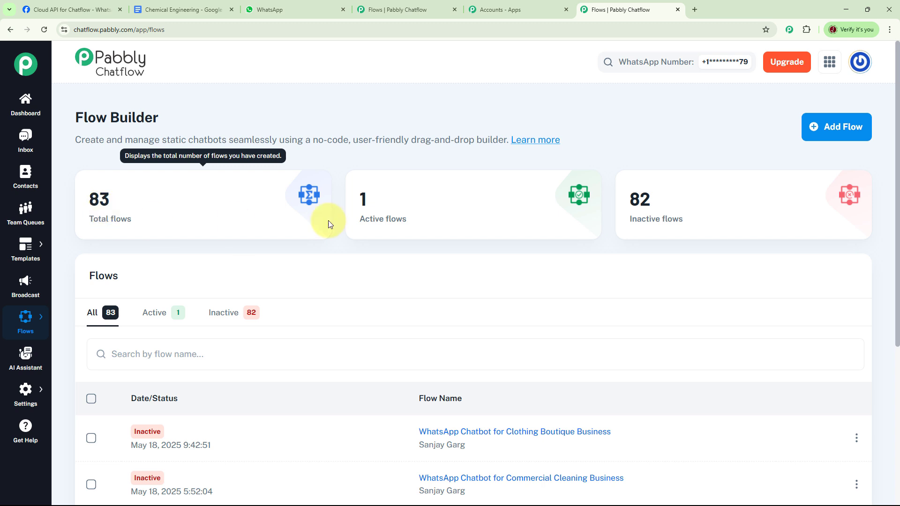
{"action": "mouse_move", "coordinate": [646, 213]}
{"action": "mouse_move", "coordinate": [449, 237]}
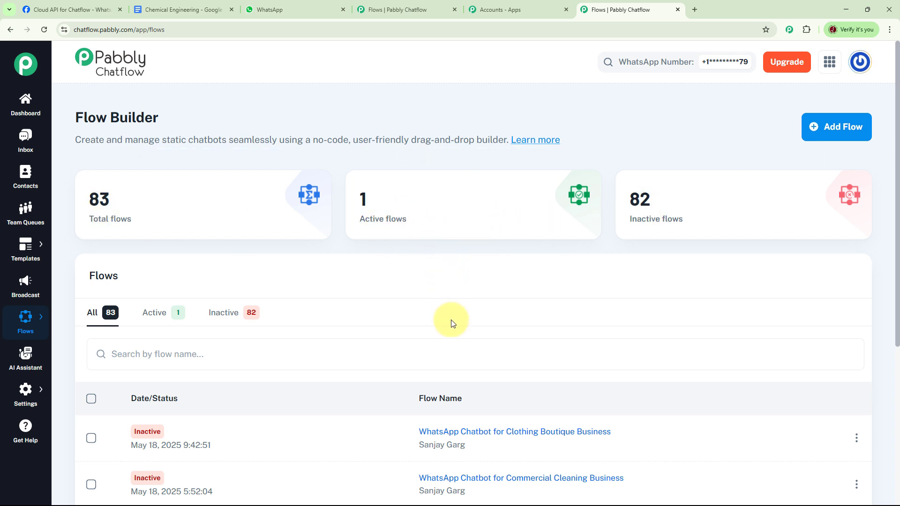
Step: Show 10 flows per page and open the flow "WhatsApp Chatbot for Chemical Engineering Services"
{"action": "scroll", "coordinate": [451, 321], "scroll_direction": "down", "scroll_amount": 4}
{"action": "scroll", "coordinate": [582, 308], "scroll_direction": "down", "scroll_amount": 1}
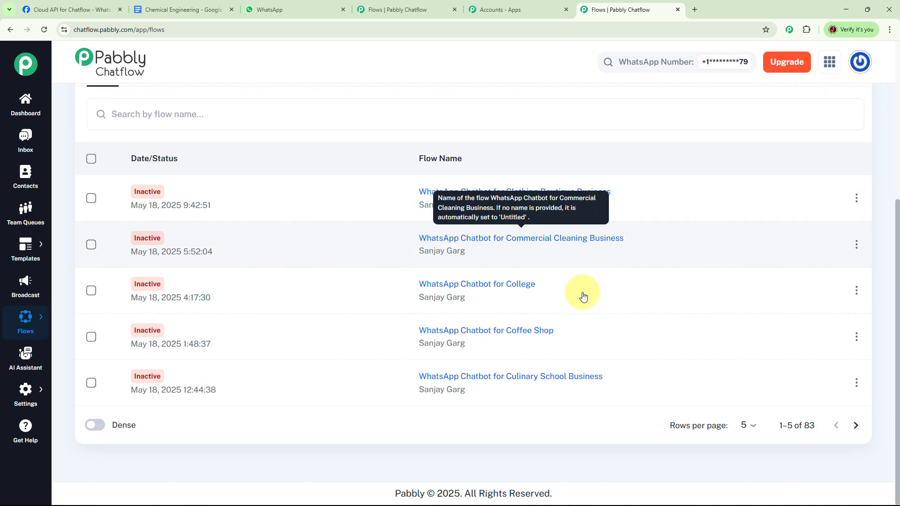
{"action": "left_click", "coordinate": [750, 428]}
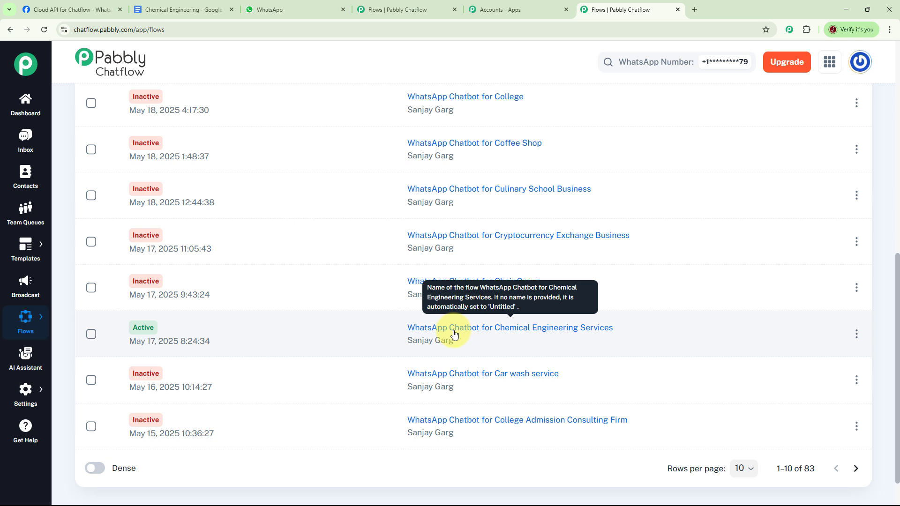
{"action": "left_click", "coordinate": [454, 333]}
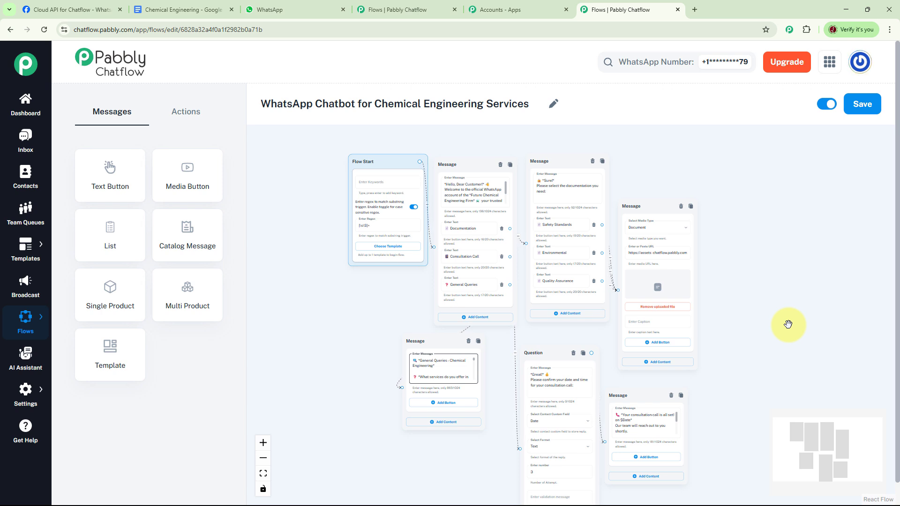
Step: Deactivate the Chemical Engineering Services flow, save it and return to the Flow Builder list
{"action": "left_click", "coordinate": [826, 104]}
{"action": "left_click", "coordinate": [866, 109]}
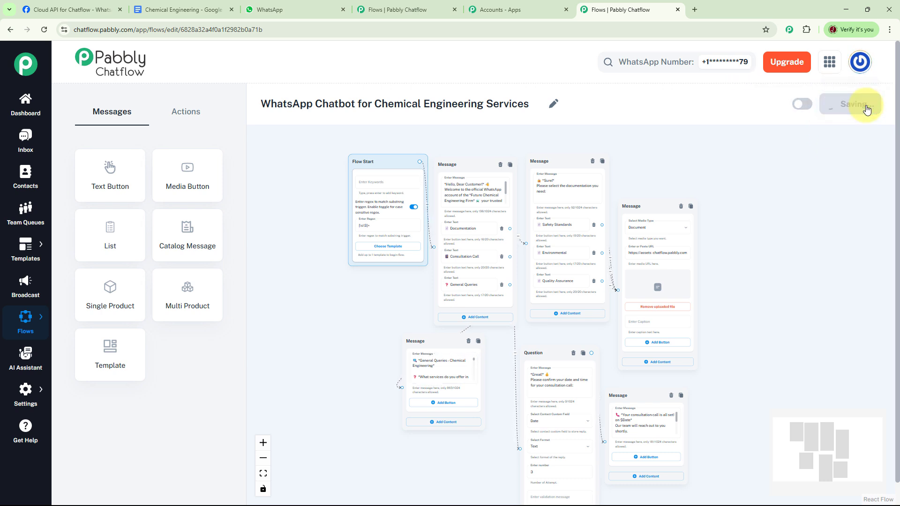
{"action": "mouse_move", "coordinate": [25, 317]}
{"action": "left_click", "coordinate": [70, 312]}
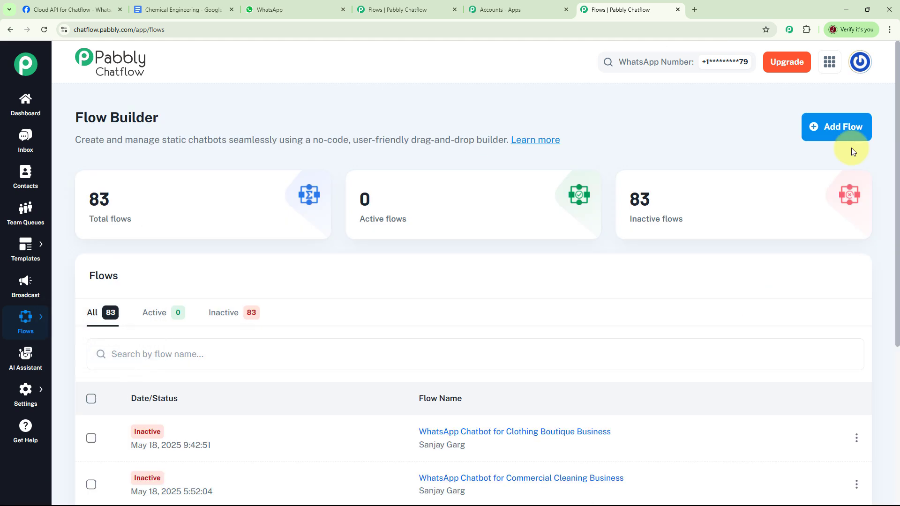
Step: Create a flow named "WhatsApp Chatbot for Chemical Engineering Co." and move its Flow Start block near the canvas's upper edge
{"action": "left_click", "coordinate": [840, 133]}
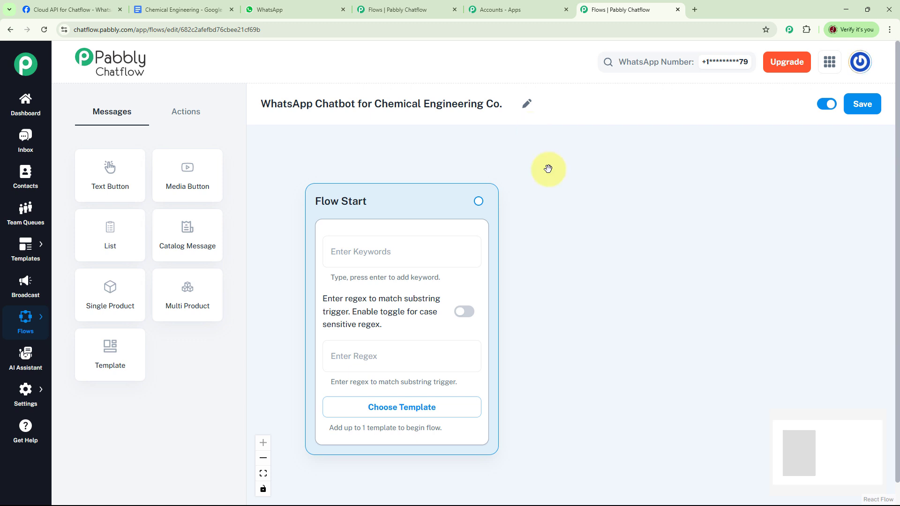
{"action": "left_click_drag", "start_coordinate": [396, 203], "coordinate": [353, 167]}
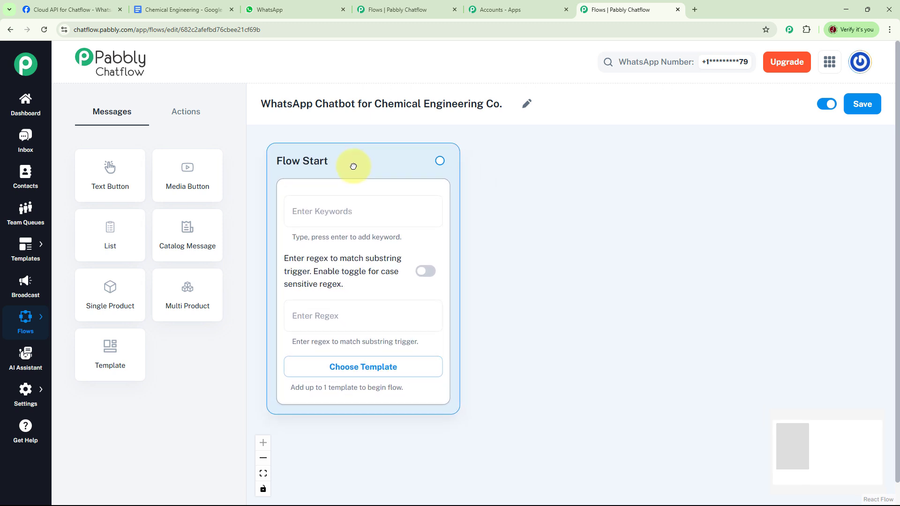
Step: Set the Flow Start trigger to the regex [\s\S]+ with case-sensitive matching enabled, leaving the keywords empty
{"action": "left_click", "coordinate": [345, 208]}
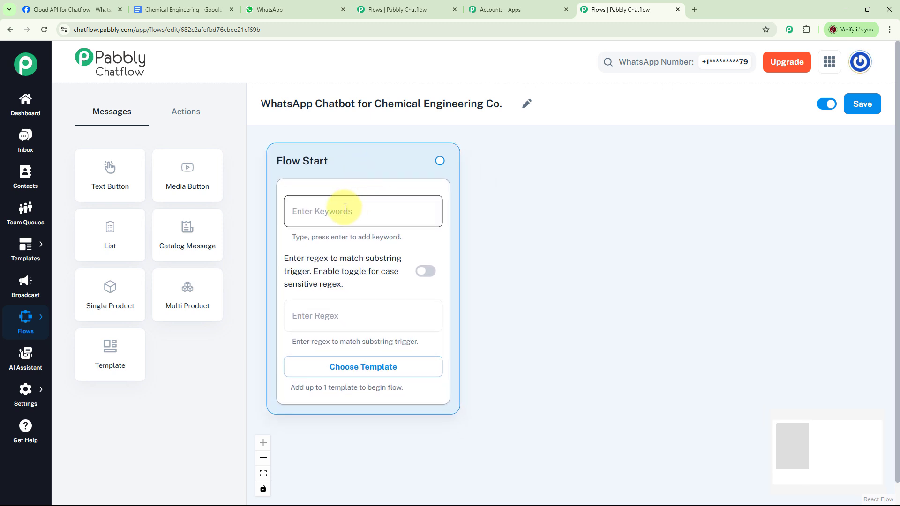
{"action": "left_click", "coordinate": [335, 311]}
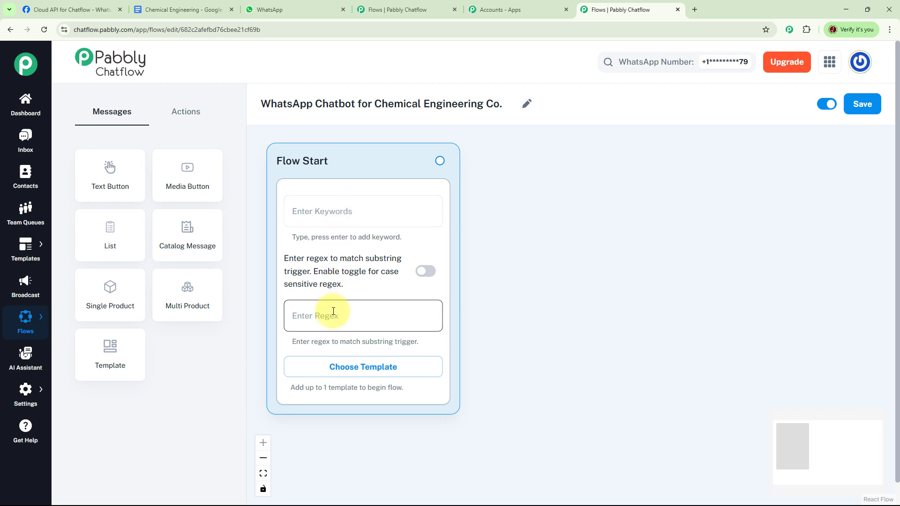
{"action": "left_click", "coordinate": [345, 212]}
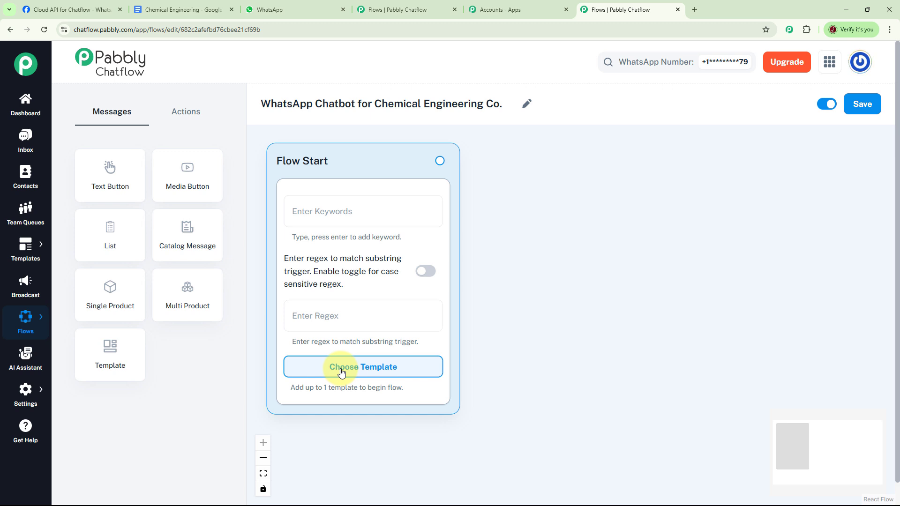
{"action": "left_click", "coordinate": [338, 312]}
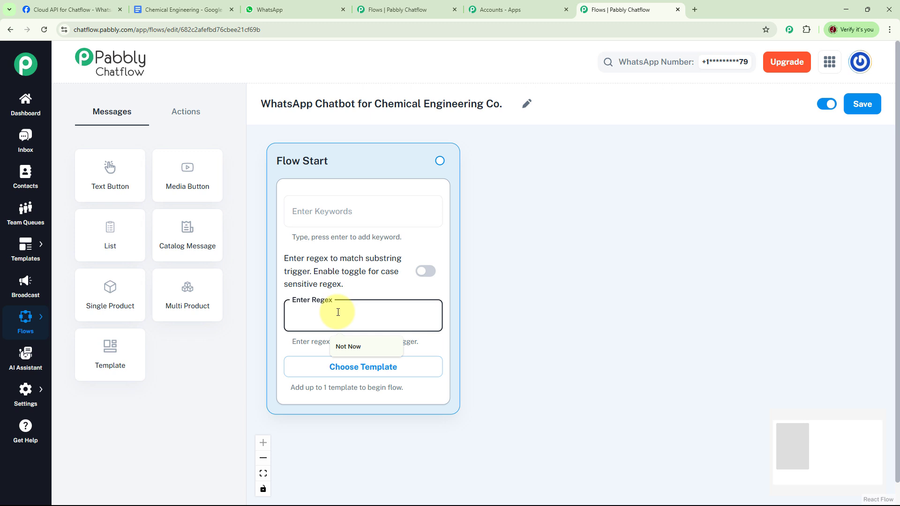
{"action": "type", "text": "[\\s\\S]+"}
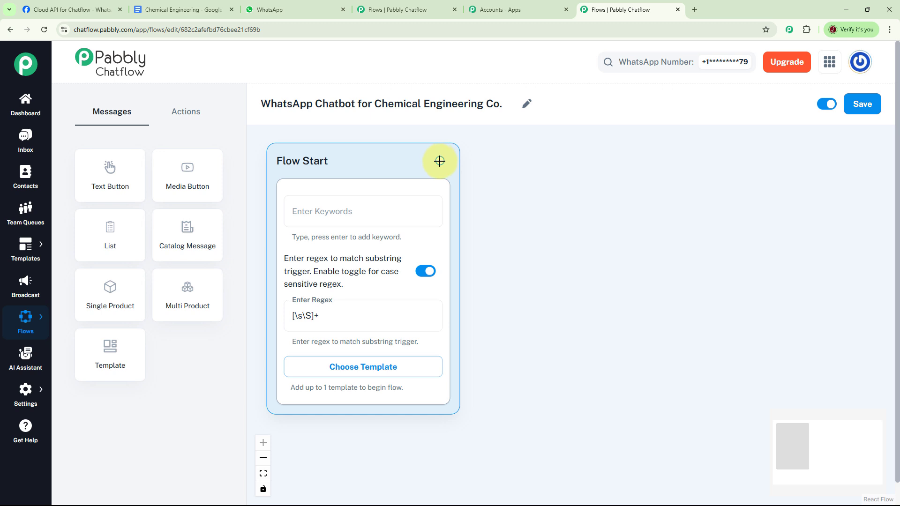
Step: Connect Flow Start to a new Text + Button message
{"action": "left_click_drag", "start_coordinate": [440, 161], "coordinate": [529, 161]}
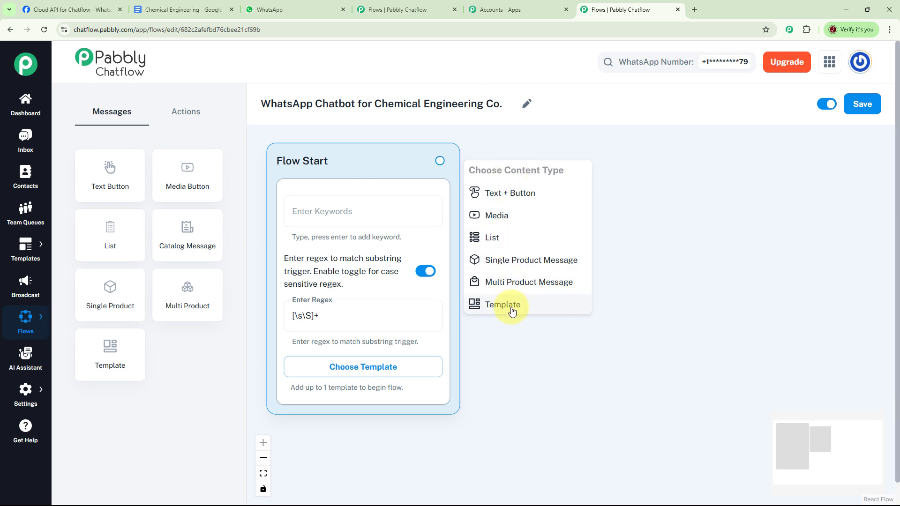
{"action": "left_click", "coordinate": [198, 114]}
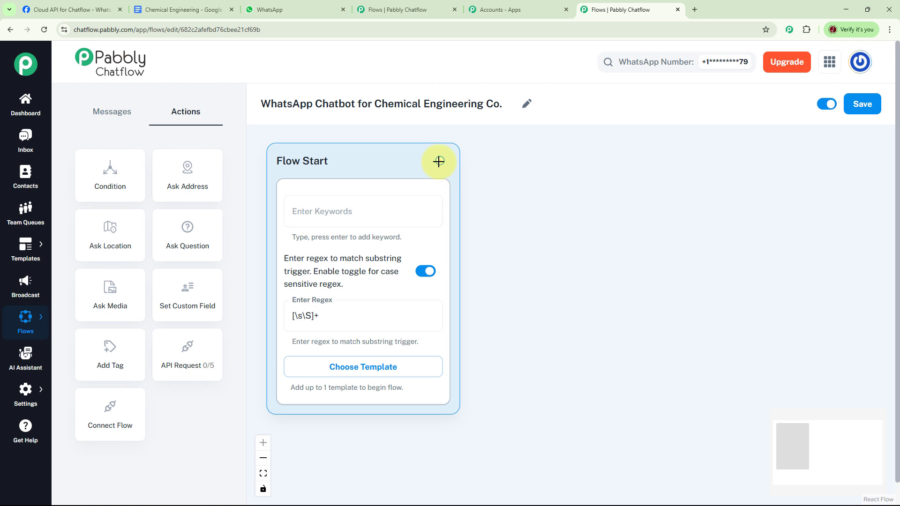
{"action": "left_click_drag", "start_coordinate": [439, 162], "coordinate": [527, 159]}
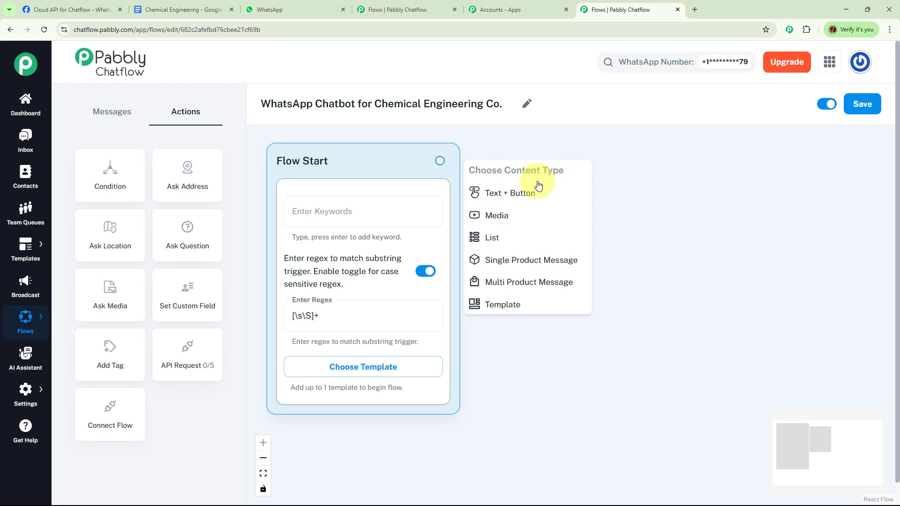
{"action": "left_click", "coordinate": [538, 190]}
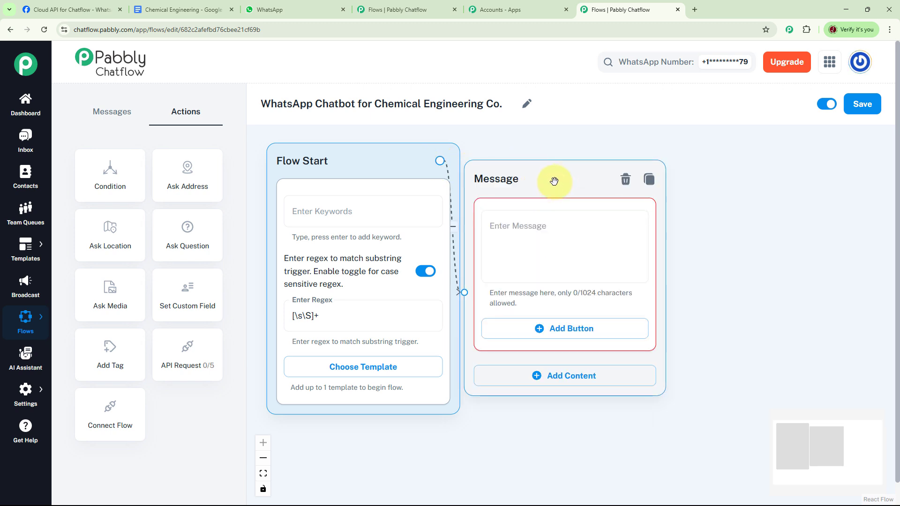
Step: Fill the first message with the Future Chemical Engineering Firm welcome text and add Documentation, Consultation Call and General Queries buttons
{"action": "left_click", "coordinate": [539, 217]}
{"action": "key", "text": "ctrl+v"}
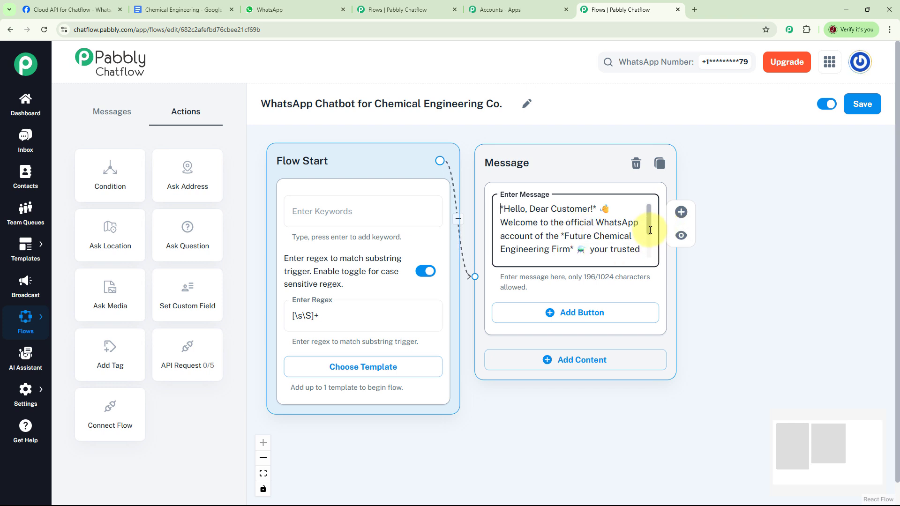
{"action": "mouse_move", "coordinate": [650, 230]}
{"action": "left_mouse_down"}
{"action": "mouse_move", "coordinate": [652, 257]}
{"action": "mouse_move", "coordinate": [652, 218]}
{"action": "left_mouse_up"}
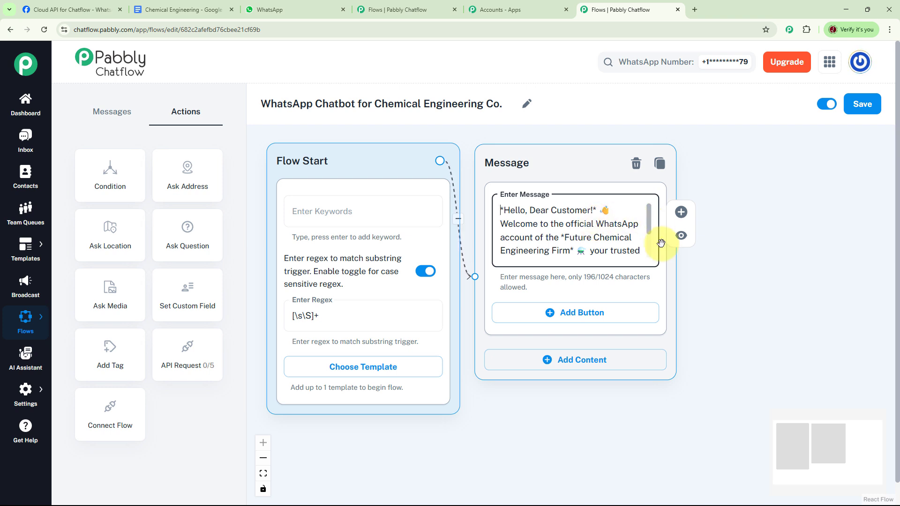
{"action": "left_click_drag", "start_coordinate": [649, 219], "coordinate": [649, 237]}
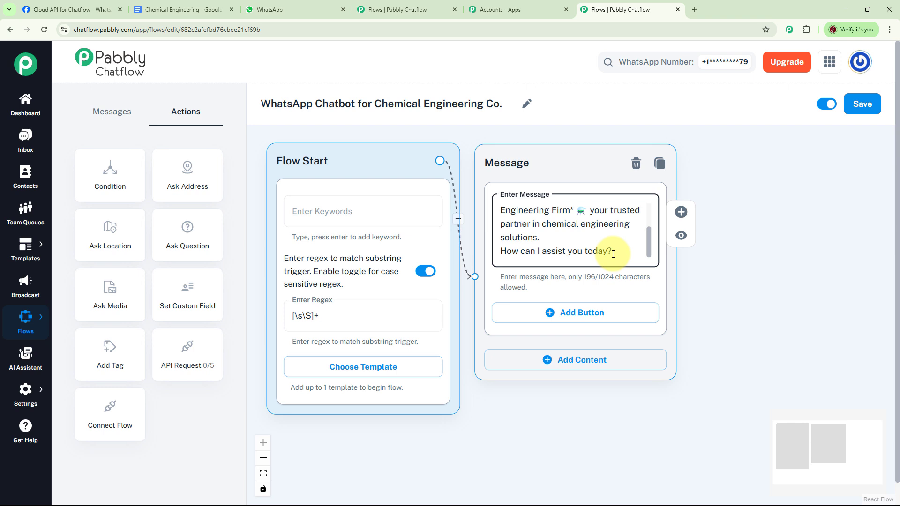
{"action": "left_click_drag", "start_coordinate": [711, 261], "coordinate": [553, 267]}
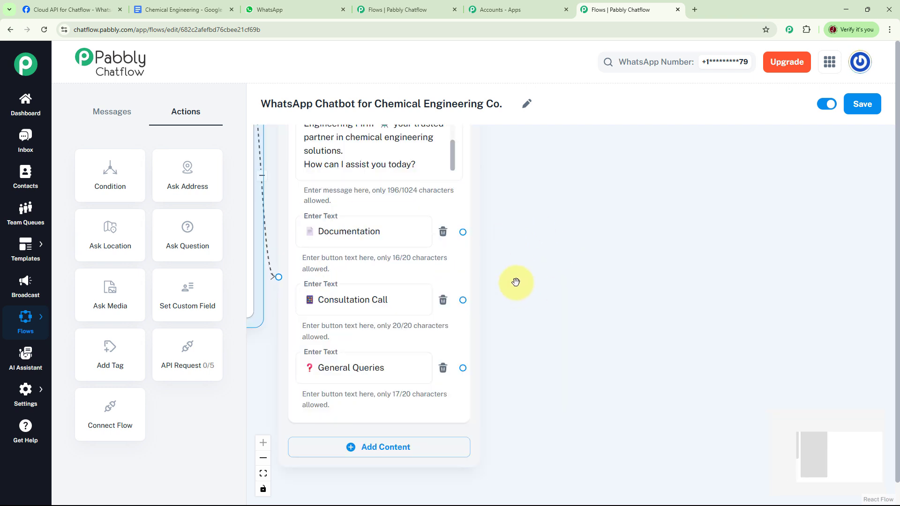
{"action": "left_click", "coordinate": [395, 231]}
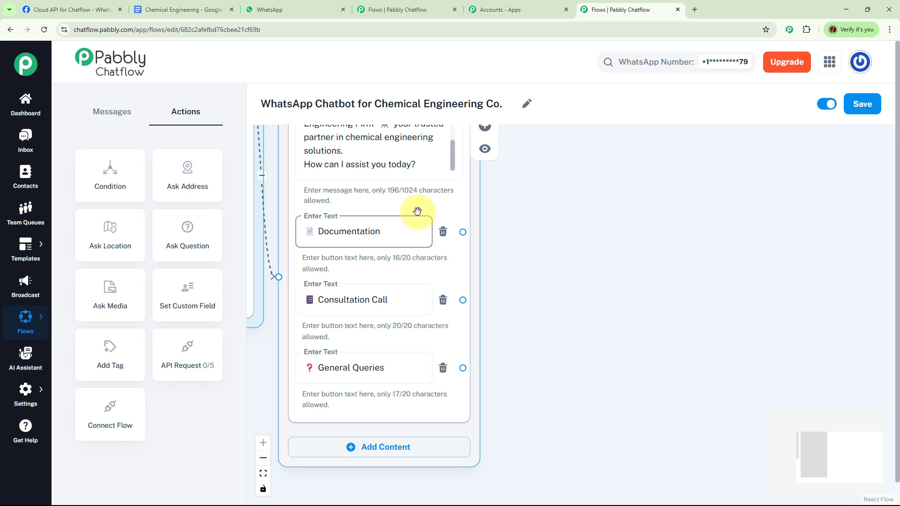
Step: Add a linked message "*Sure!* Please select the documentation you need:" with Safety Standards, Environmental and Quality Assurance buttons
{"action": "left_click", "coordinate": [519, 376]}
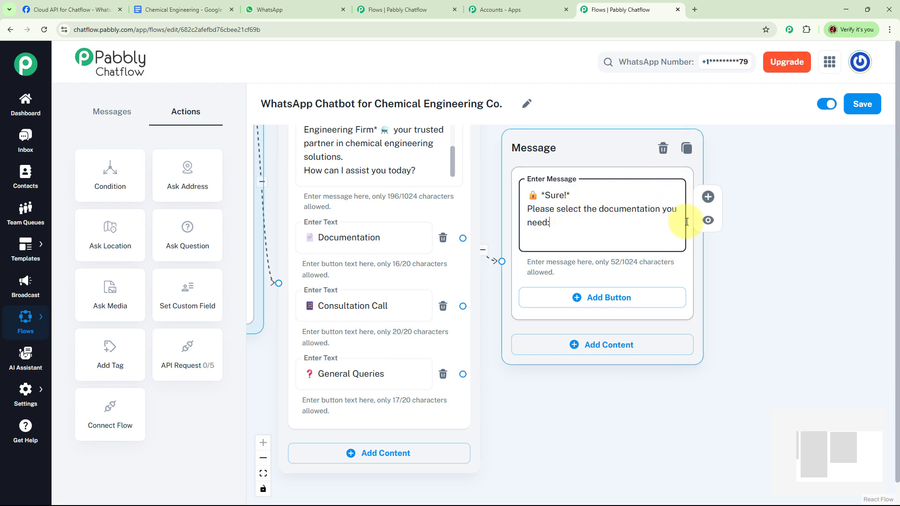
{"action": "left_click_drag", "start_coordinate": [741, 240], "coordinate": [689, 195]}
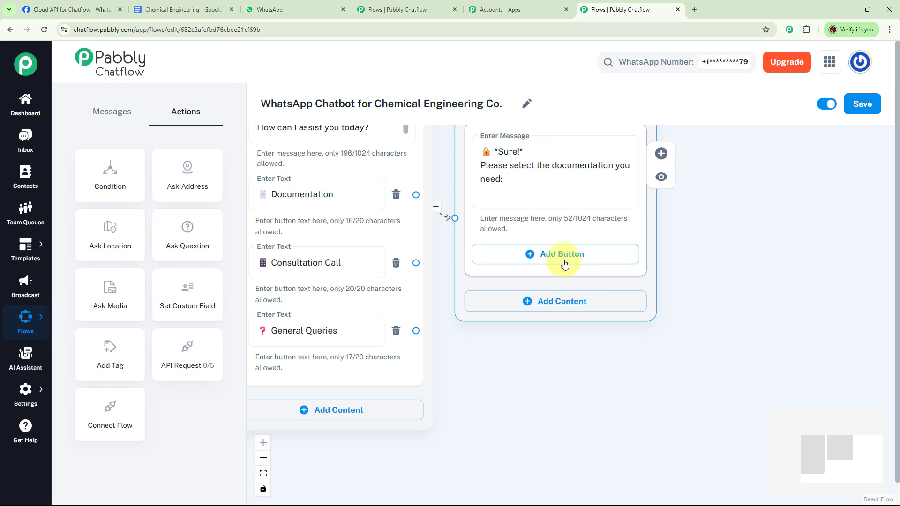
{"action": "left_click", "coordinate": [532, 256]}
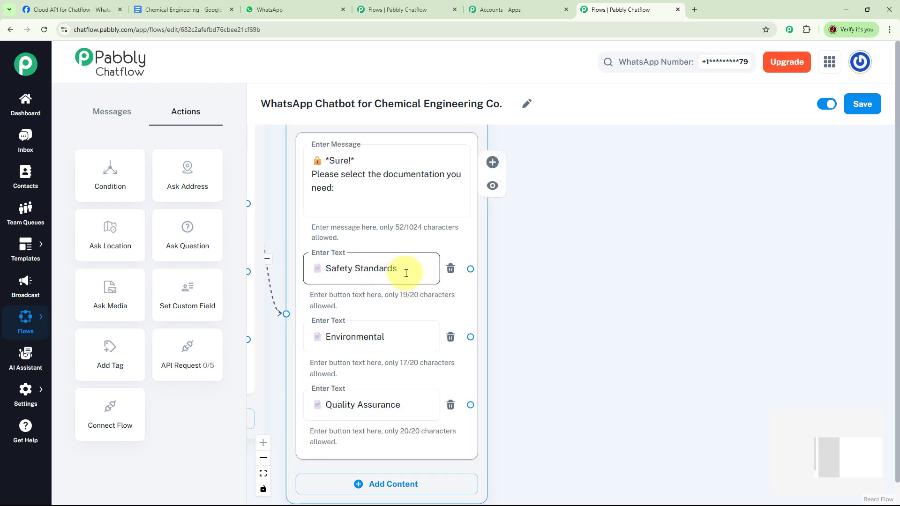
{"action": "left_click", "coordinate": [347, 336]}
{"action": "left_click", "coordinate": [353, 396]}
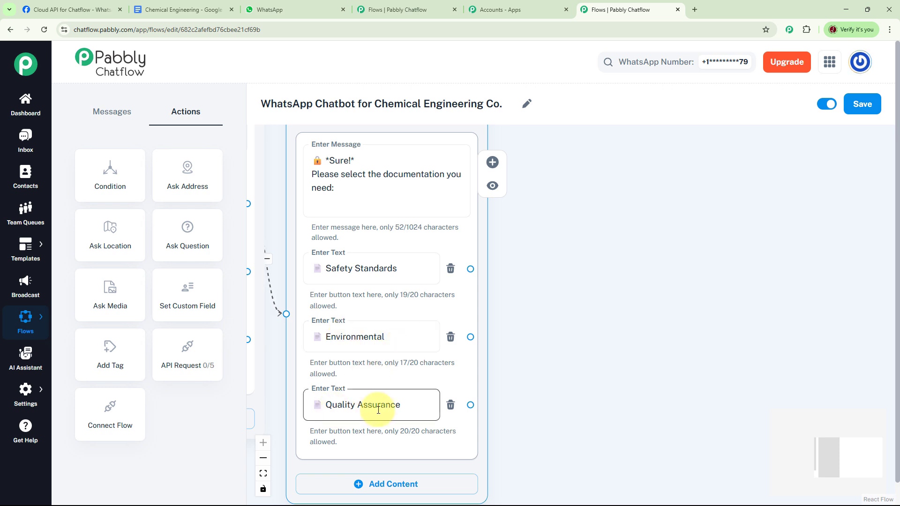
{"action": "left_click", "coordinate": [529, 323]}
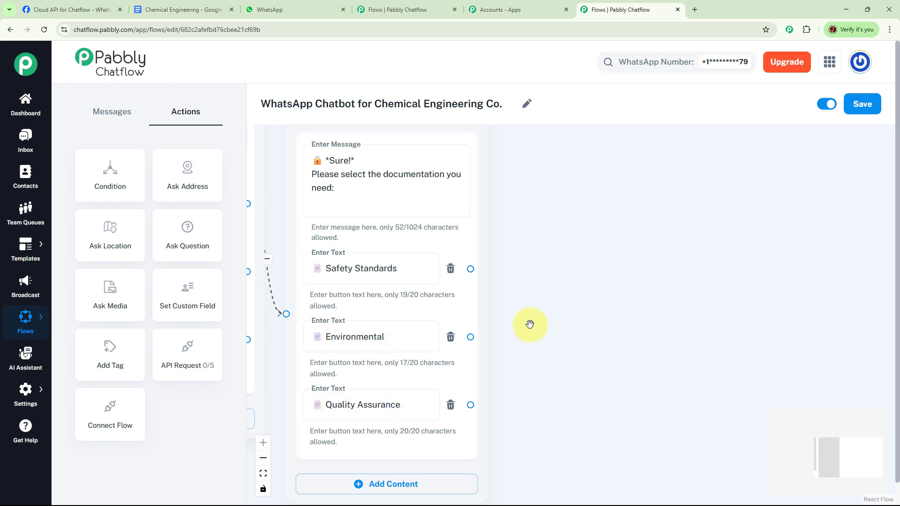
{"action": "left_click_drag", "start_coordinate": [529, 324], "coordinate": [520, 325]}
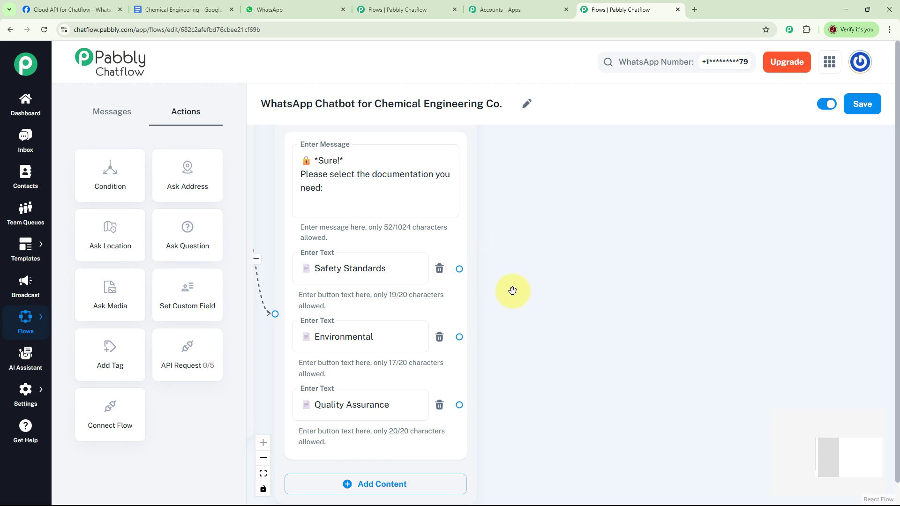
Step: Connect the Safety Standards button to a new Media message and set its media type to Image
{"action": "left_click", "coordinate": [368, 267]}
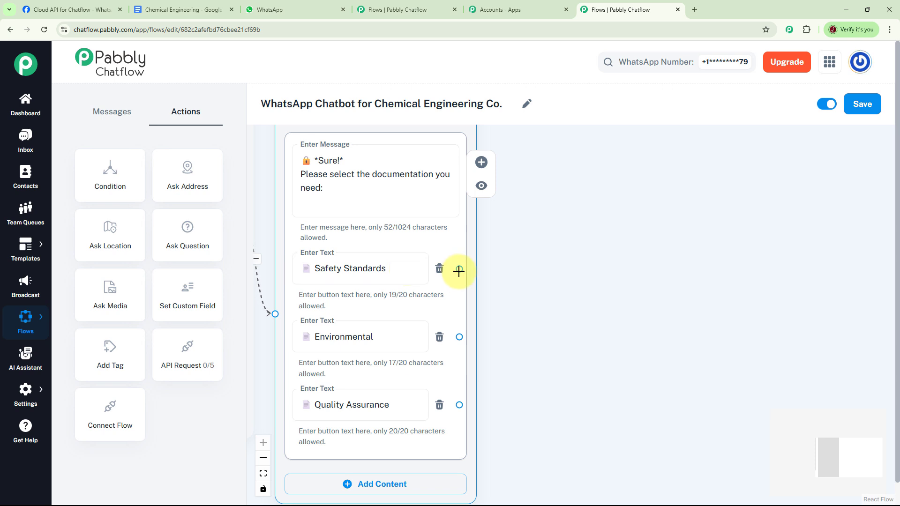
{"action": "left_click_drag", "start_coordinate": [459, 269], "coordinate": [563, 175]}
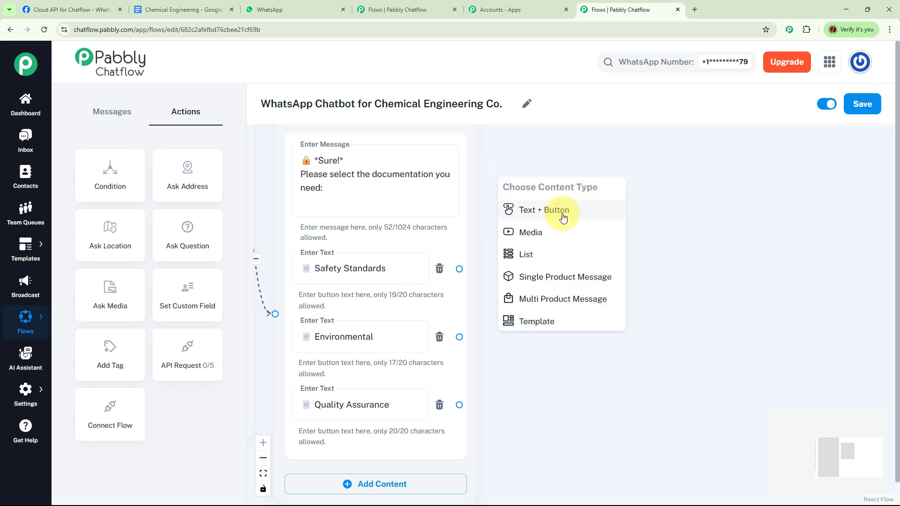
{"action": "left_click", "coordinate": [564, 217]}
{"action": "left_click_drag", "start_coordinate": [608, 191], "coordinate": [605, 147]}
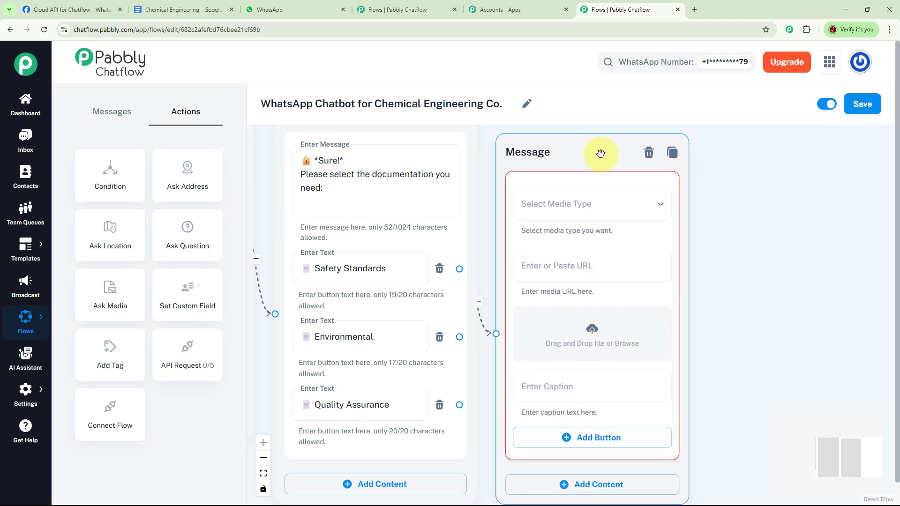
{"action": "left_click", "coordinate": [661, 206]}
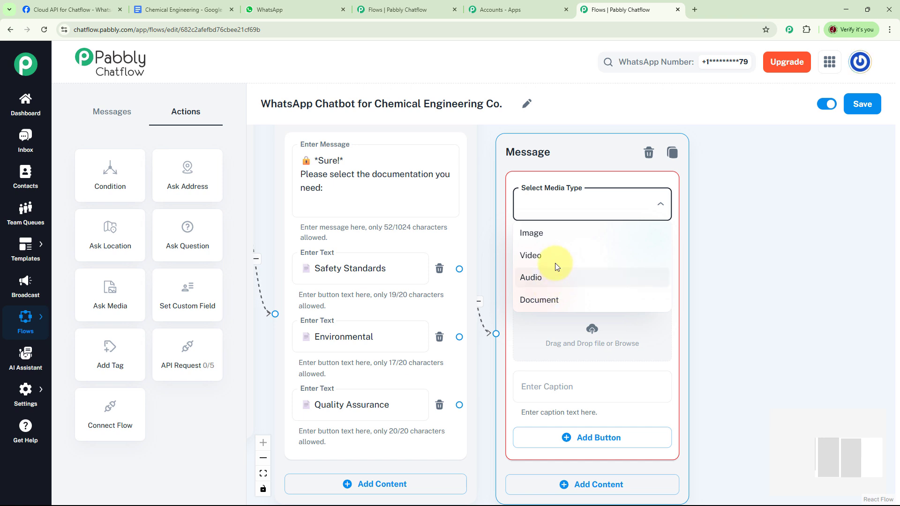
{"action": "left_click", "coordinate": [541, 239]}
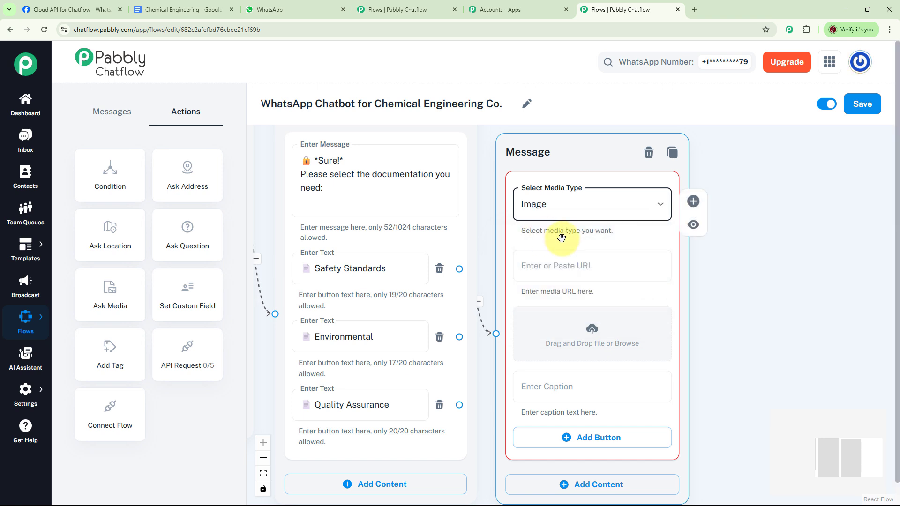
Step: Upload the chemical reactions safety data sheets image to the media message and caption it "Safety Standards"
{"action": "scroll", "coordinate": [695, 242], "scroll_direction": "down", "scroll_amount": 1}
{"action": "left_click_drag", "start_coordinate": [695, 242], "coordinate": [653, 262]}
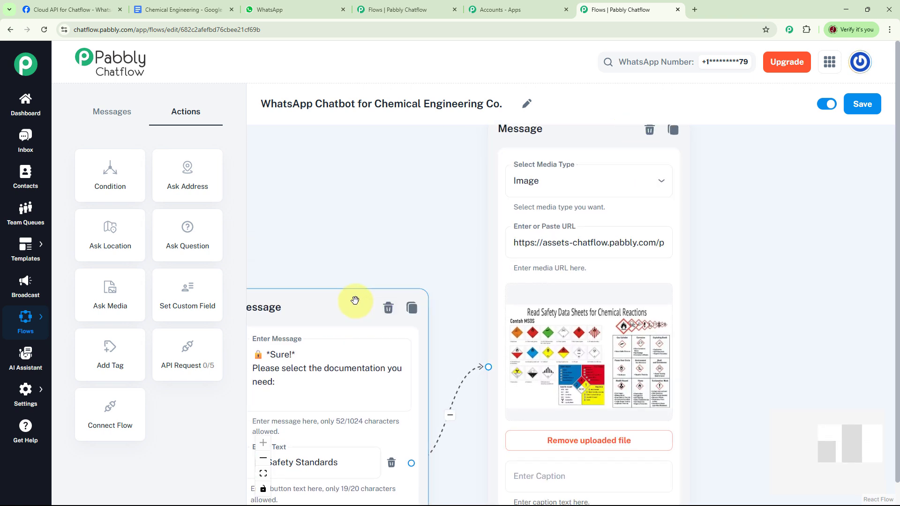
{"action": "left_click_drag", "start_coordinate": [375, 306], "coordinate": [374, 168]}
{"action": "scroll", "coordinate": [750, 197], "scroll_direction": "down", "scroll_amount": 5}
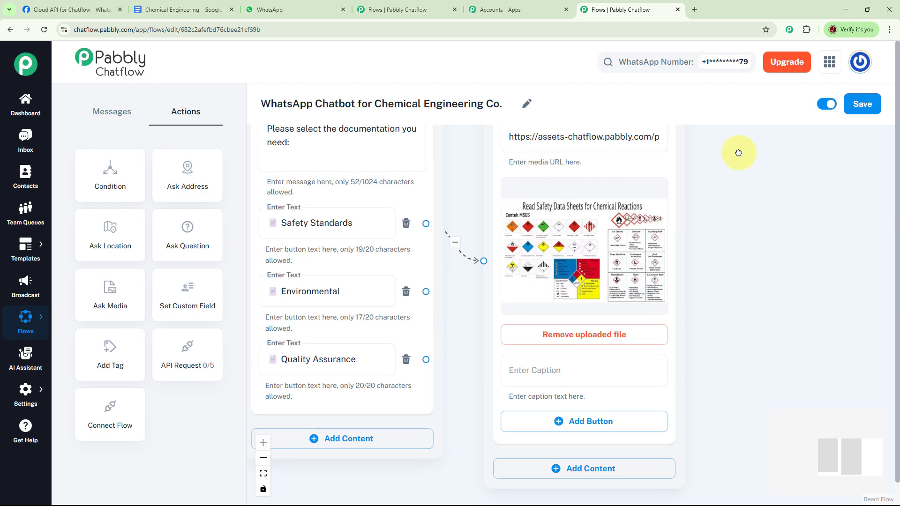
{"action": "left_click", "coordinate": [563, 354]}
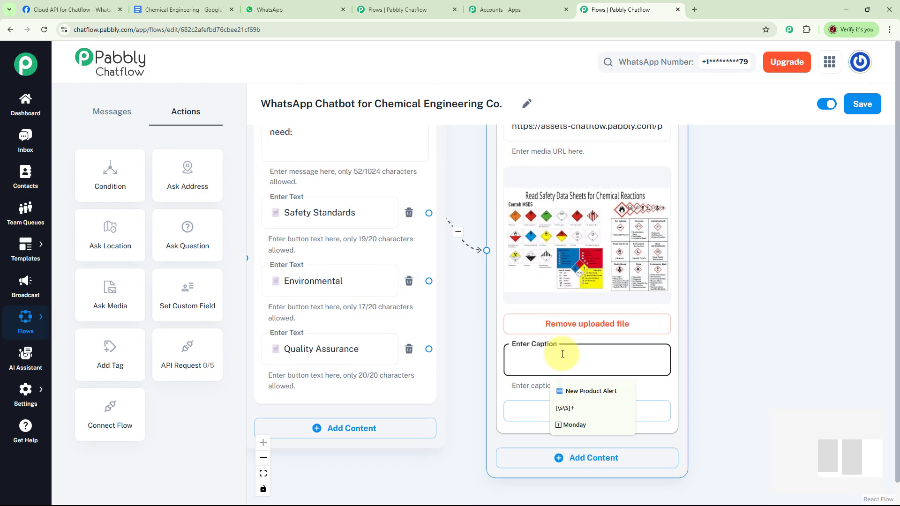
{"action": "left_click_drag", "start_coordinate": [758, 279], "coordinate": [797, 238]}
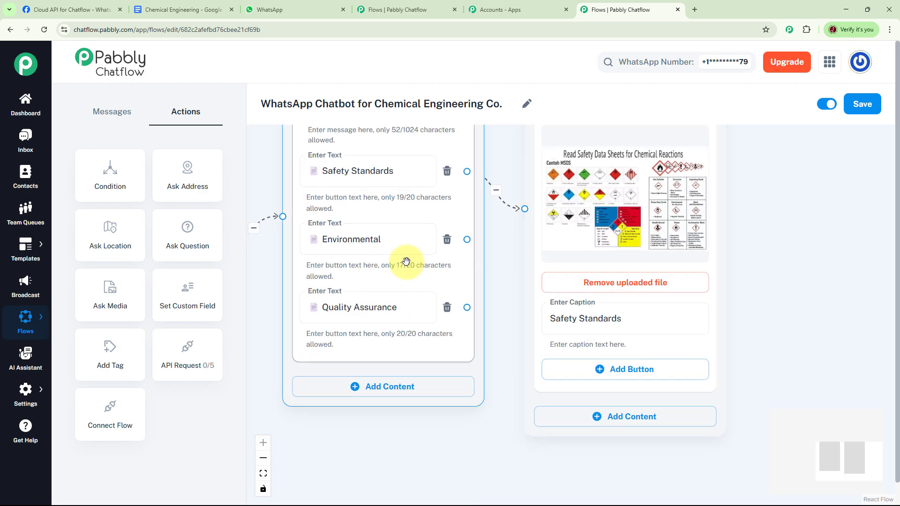
Step: Link the Environmental and Quality Assurance buttons to the same Safety Standards image message
{"action": "left_click", "coordinate": [401, 246]}
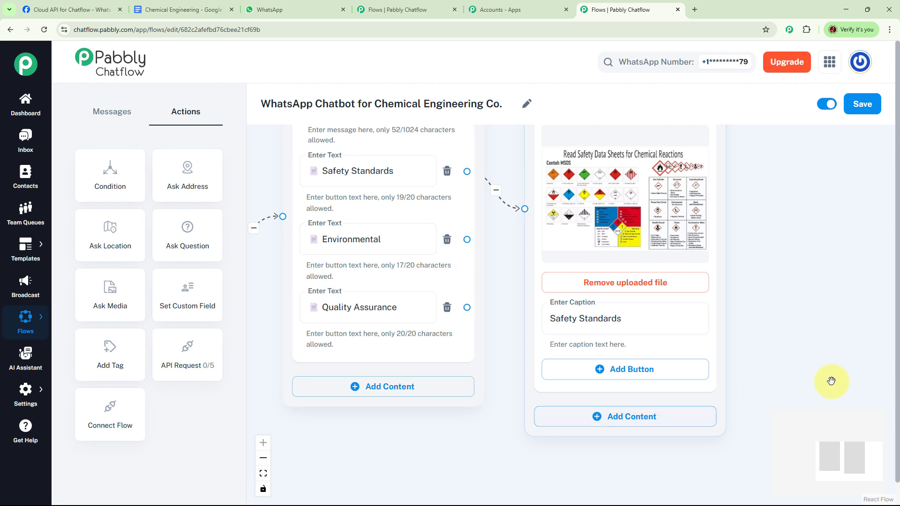
{"action": "left_click", "coordinate": [402, 307]}
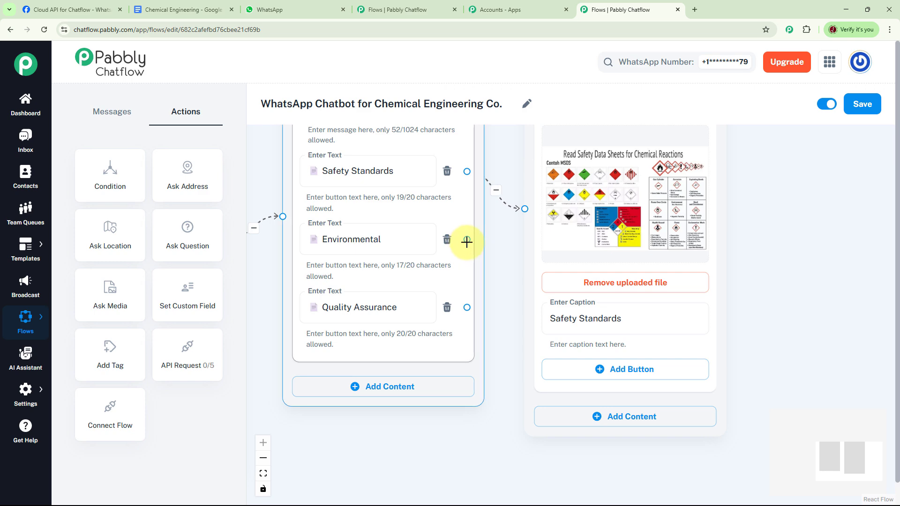
{"action": "left_click_drag", "start_coordinate": [467, 240], "coordinate": [525, 208]}
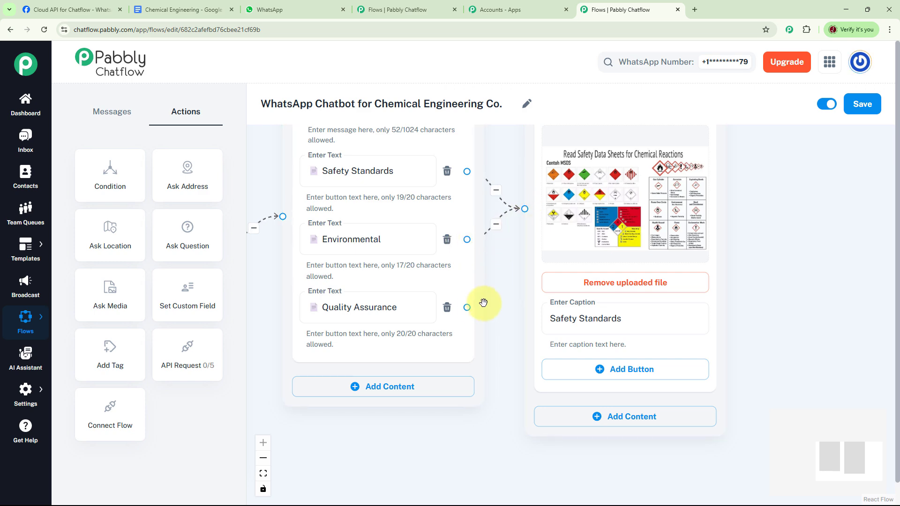
{"action": "left_click_drag", "start_coordinate": [467, 309], "coordinate": [525, 210]}
{"action": "scroll", "coordinate": [684, 346], "scroll_direction": "left", "scroll_amount": 5}
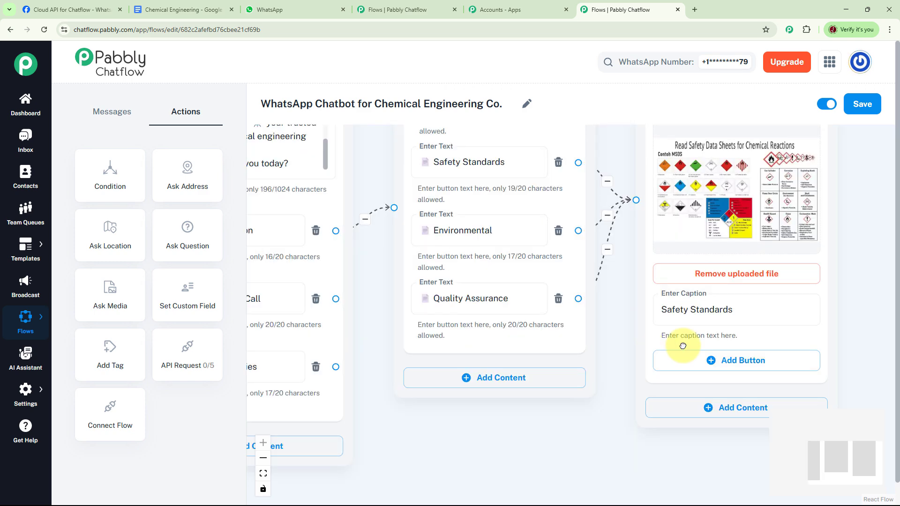
Step: Add an Ask Question node below the documentation message for the Consultation Call branch
{"action": "left_click_drag", "start_coordinate": [573, 412], "coordinate": [612, 324]}
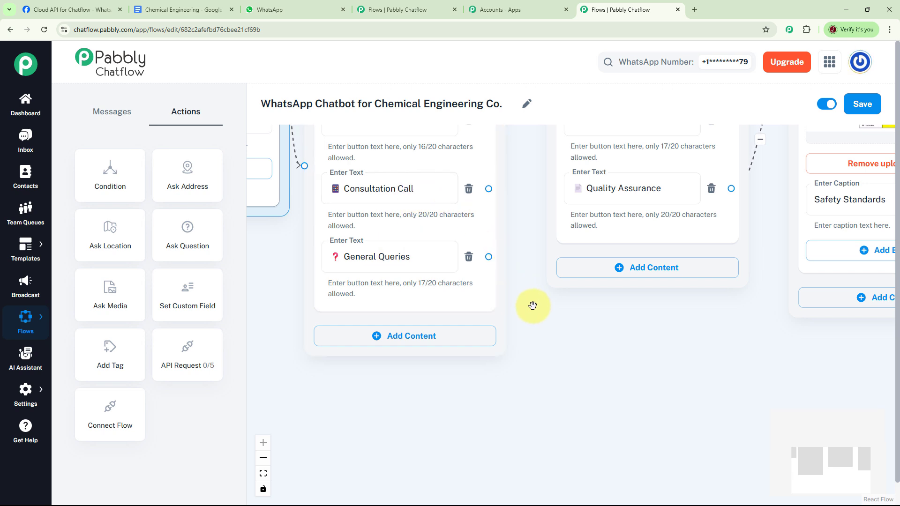
{"action": "left_click_drag", "start_coordinate": [535, 306], "coordinate": [510, 274]}
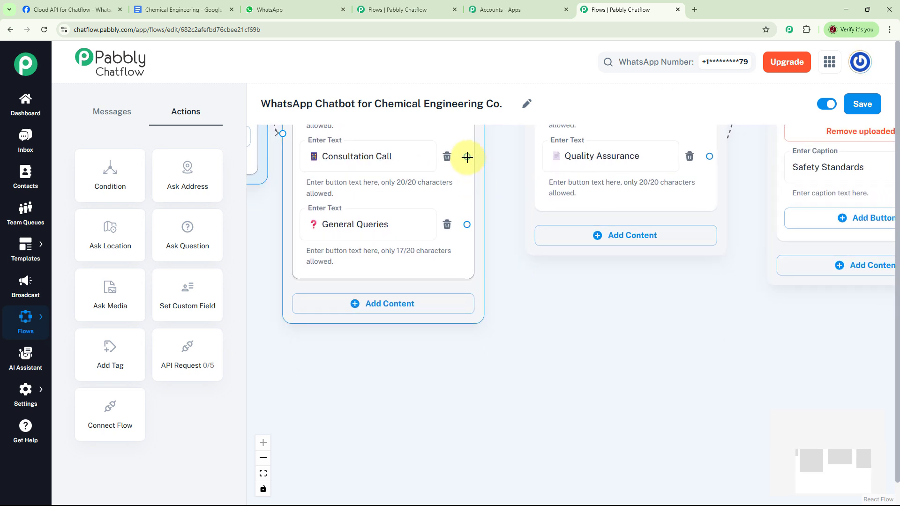
{"action": "left_click_drag", "start_coordinate": [467, 157], "coordinate": [542, 298]}
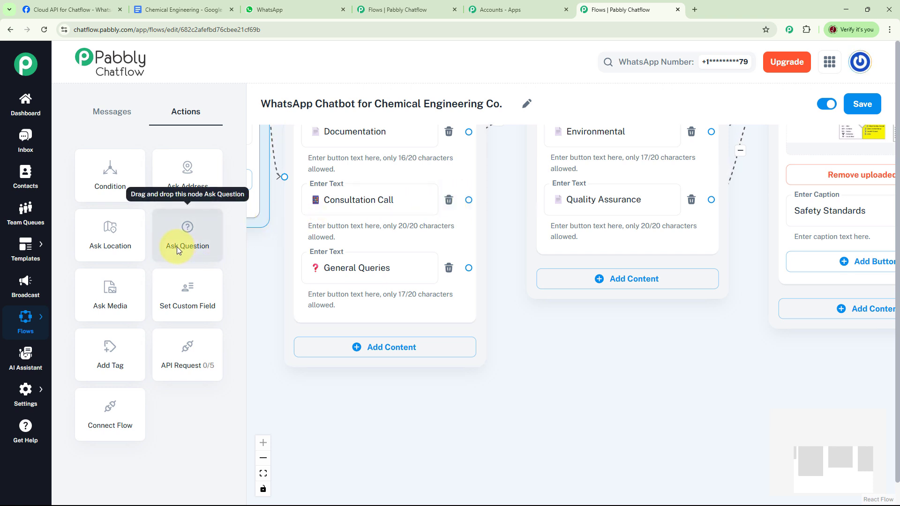
{"action": "left_click_drag", "start_coordinate": [176, 247], "coordinate": [566, 371]}
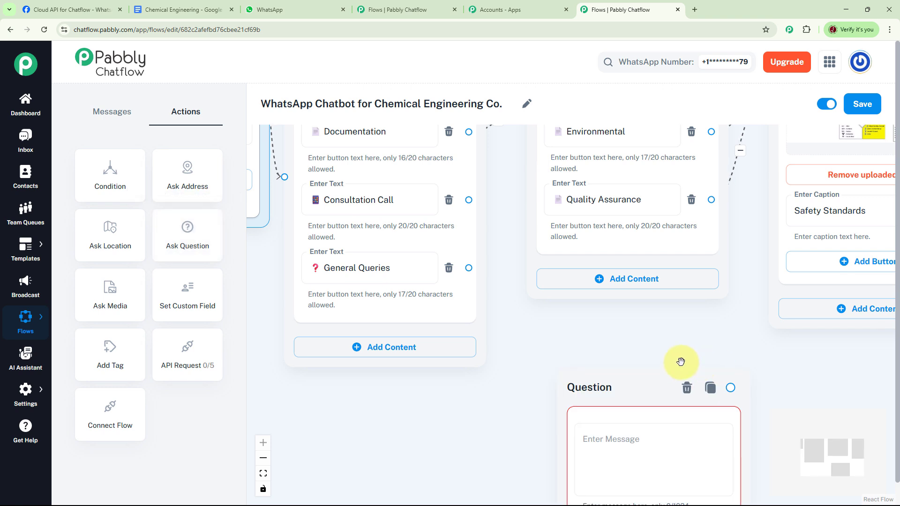
{"action": "left_click_drag", "start_coordinate": [646, 310], "coordinate": [629, 207]}
{"action": "left_click_drag", "start_coordinate": [487, 265], "coordinate": [486, 315]}
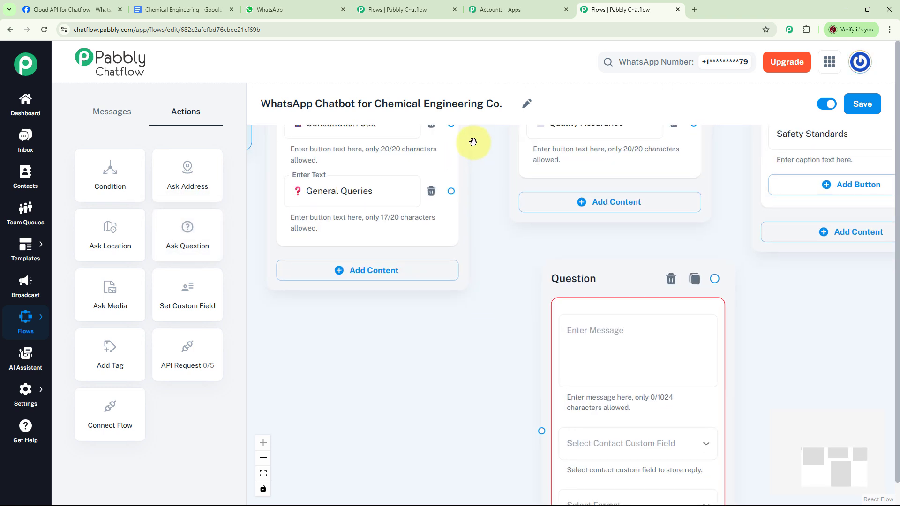
Step: Link the Consultation Call button to the question and enter "*Great!* 👍 Please confirm your date and time for your consultation call:"
{"action": "left_click_drag", "start_coordinate": [491, 165], "coordinate": [485, 194]}
{"action": "left_click_drag", "start_coordinate": [447, 156], "coordinate": [594, 373]}
{"action": "left_click", "coordinate": [612, 376]}
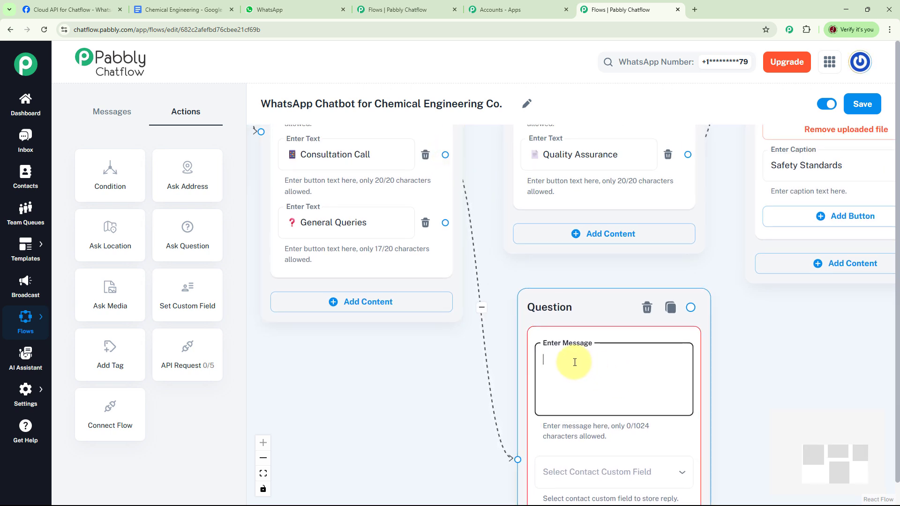
{"action": "type", "text": "*Great!* 👍 Please confirm your date and time for your consultation call:"}
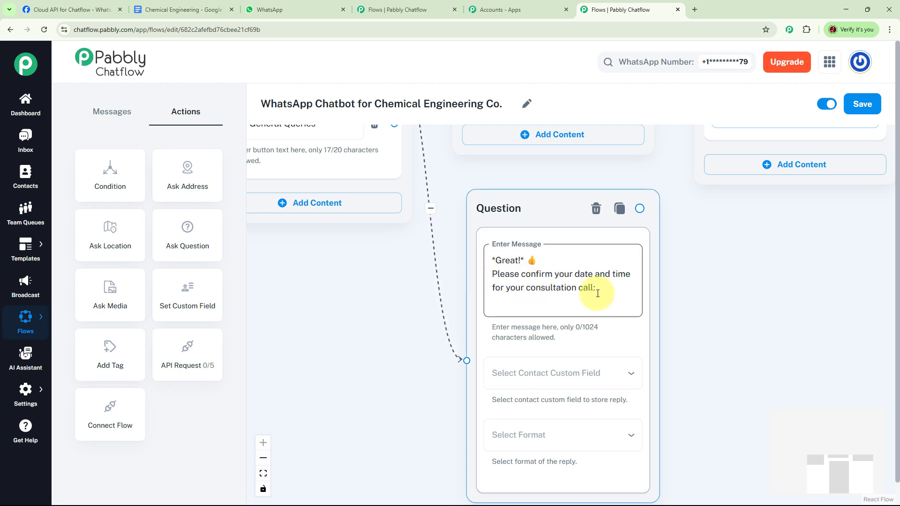
Step: Store the question's reply in the Date custom field, with Text format and 3 attempts
{"action": "left_click_drag", "start_coordinate": [691, 305], "coordinate": [672, 249]}
{"action": "left_click_drag", "start_coordinate": [681, 319], "coordinate": [683, 296]}
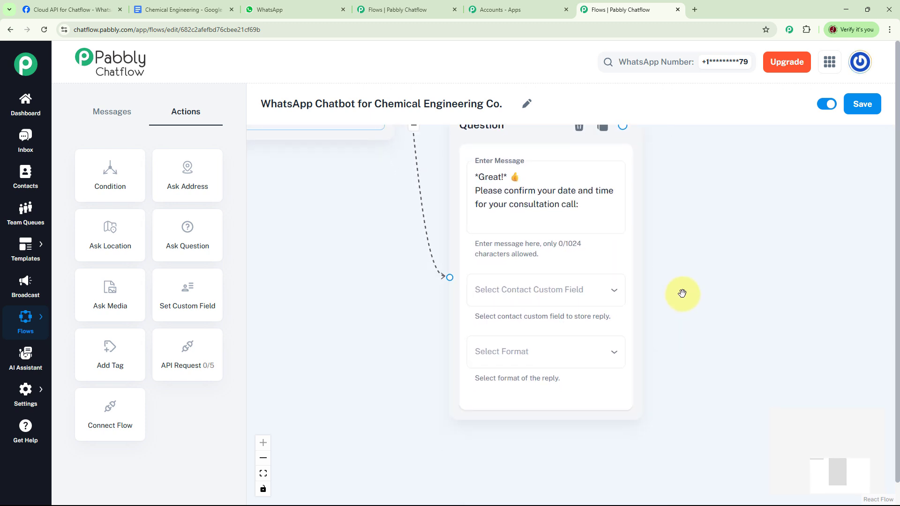
{"action": "left_click", "coordinate": [596, 297]}
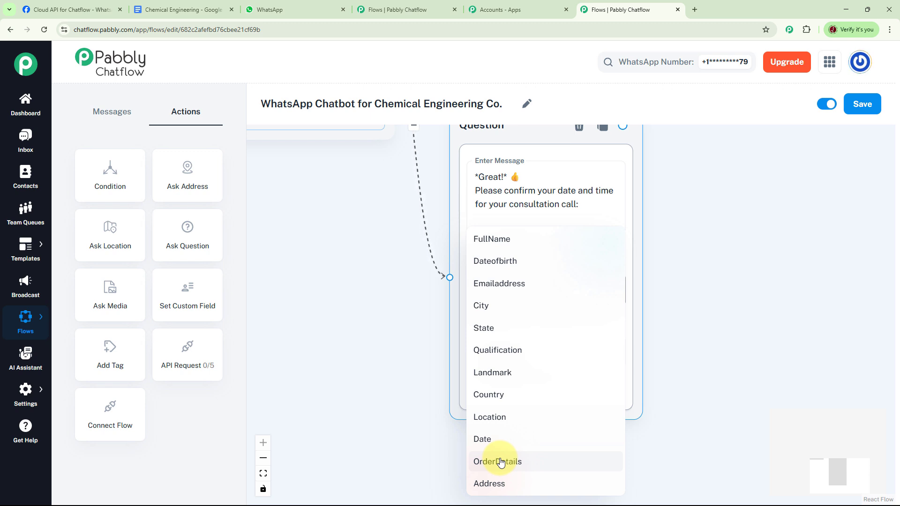
{"action": "left_click", "coordinate": [486, 438]}
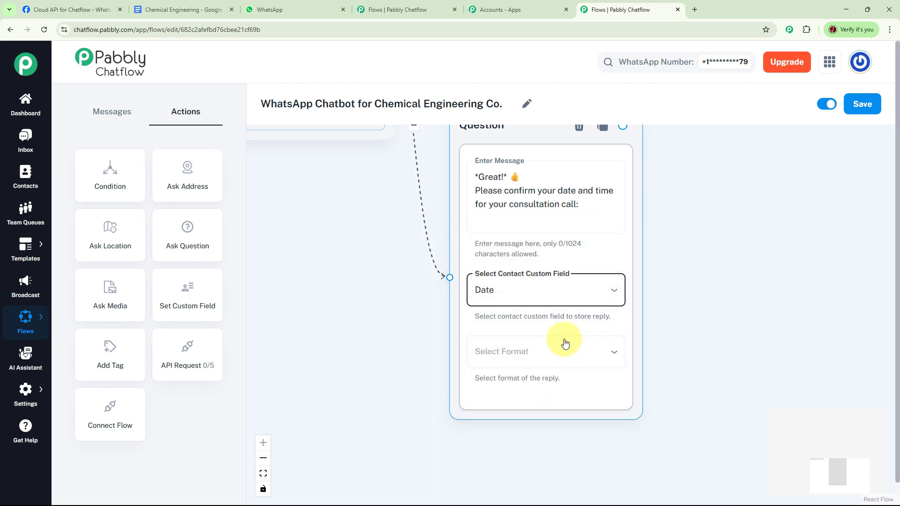
{"action": "left_click", "coordinate": [539, 366]}
{"action": "left_click", "coordinate": [483, 371]}
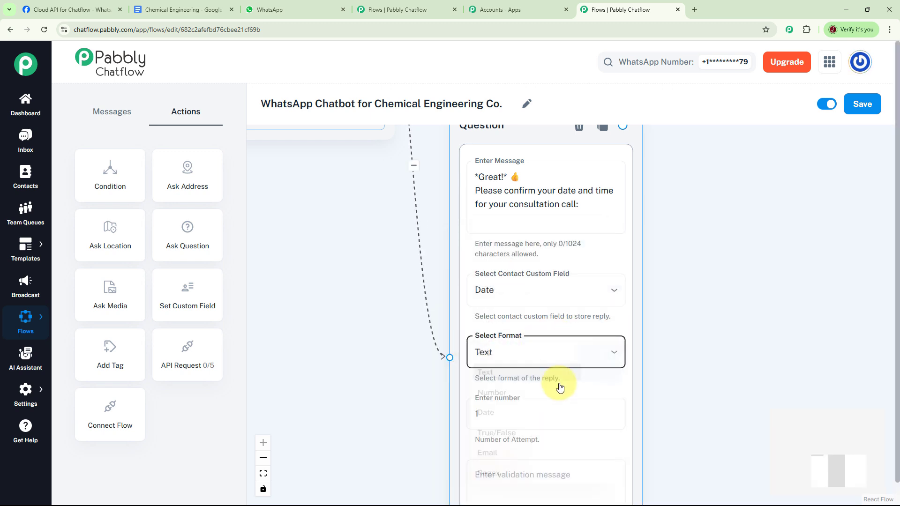
{"action": "left_click_drag", "start_coordinate": [756, 305], "coordinate": [675, 346]}
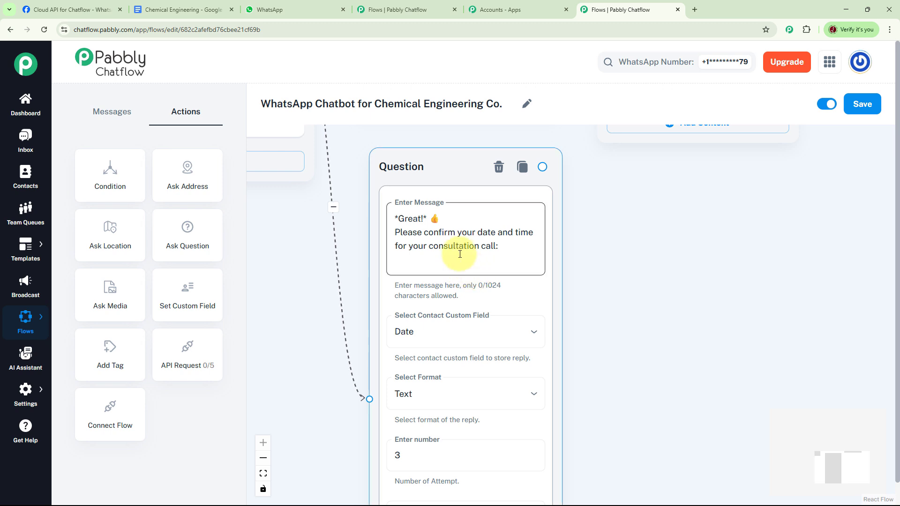
Step: Connect the question to a new Text + Button message that starts "*Your consultation call is all set! on $Date*" and ends with the firm's sign-off
{"action": "left_click_drag", "start_coordinate": [645, 291], "coordinate": [578, 323]}
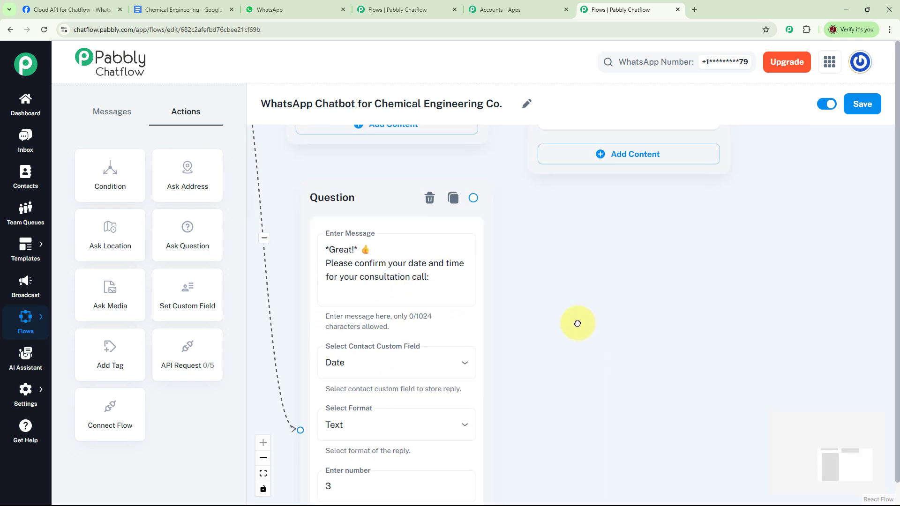
{"action": "left_click", "coordinate": [475, 199]}
{"action": "left_click_drag", "start_coordinate": [485, 206], "coordinate": [647, 281]}
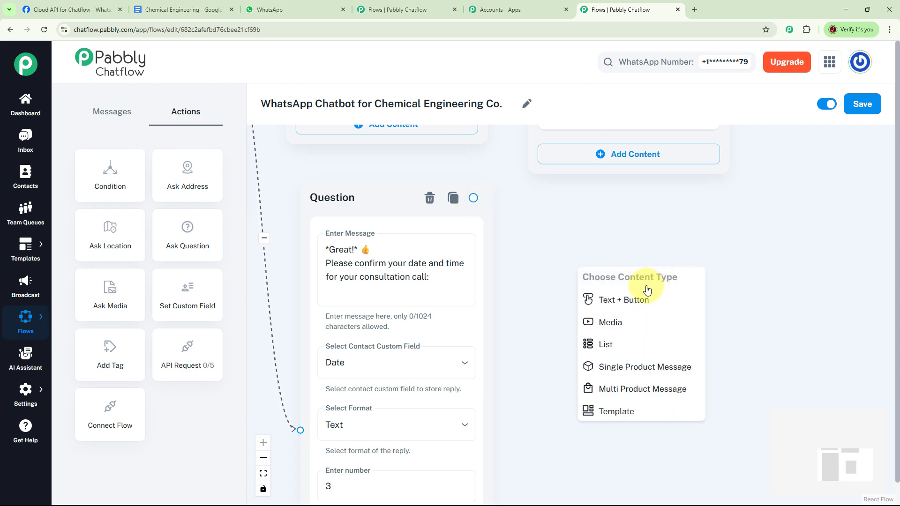
{"action": "left_click", "coordinate": [635, 299]}
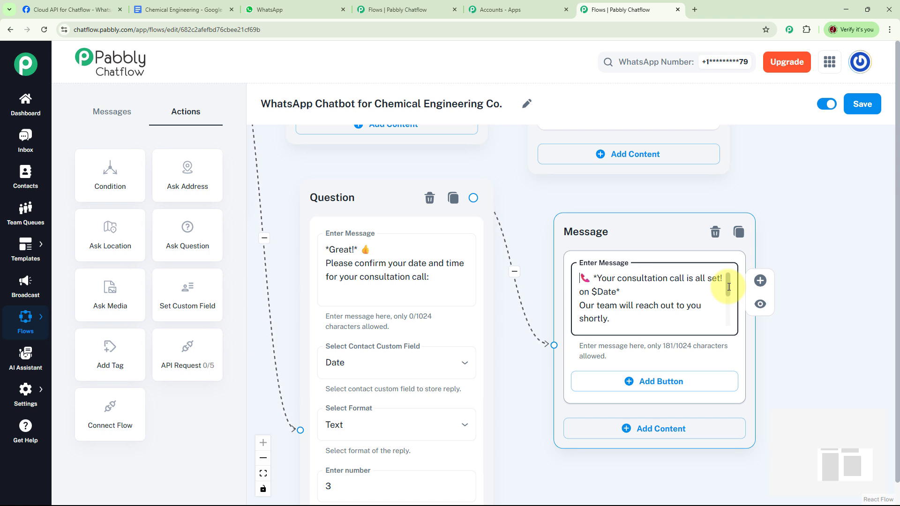
{"action": "left_click_drag", "start_coordinate": [729, 287], "coordinate": [729, 288]}
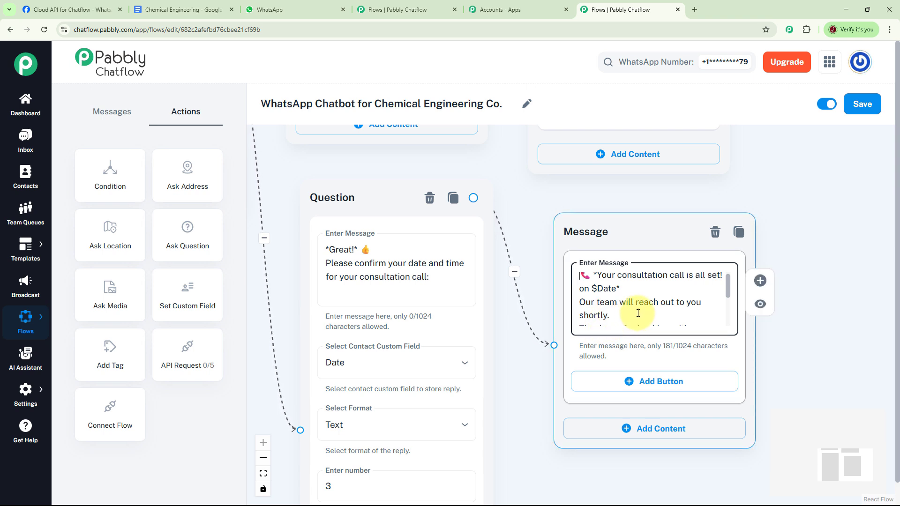
{"action": "left_click_drag", "start_coordinate": [730, 287], "coordinate": [732, 320]}
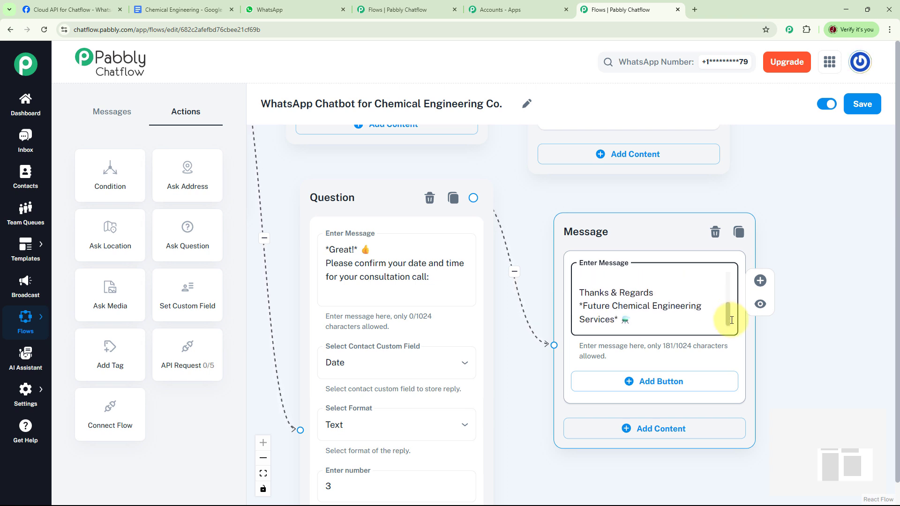
{"action": "left_click", "coordinate": [789, 355]}
Step: Connect the General Queries button to a new Text + Button message below the welcome message
{"action": "left_click_drag", "start_coordinate": [677, 481], "coordinate": [743, 388]}
{"action": "left_click_drag", "start_coordinate": [707, 407], "coordinate": [825, 434]}
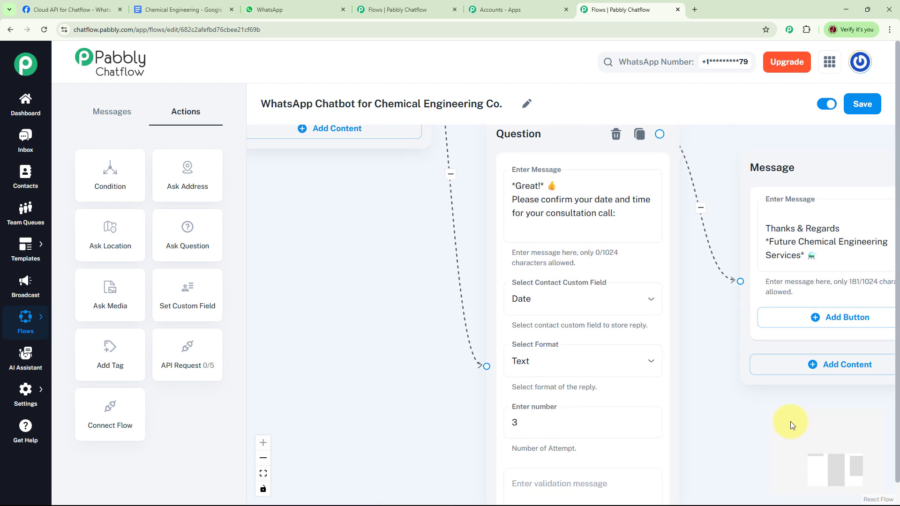
{"action": "left_click_drag", "start_coordinate": [361, 305], "coordinate": [476, 449]}
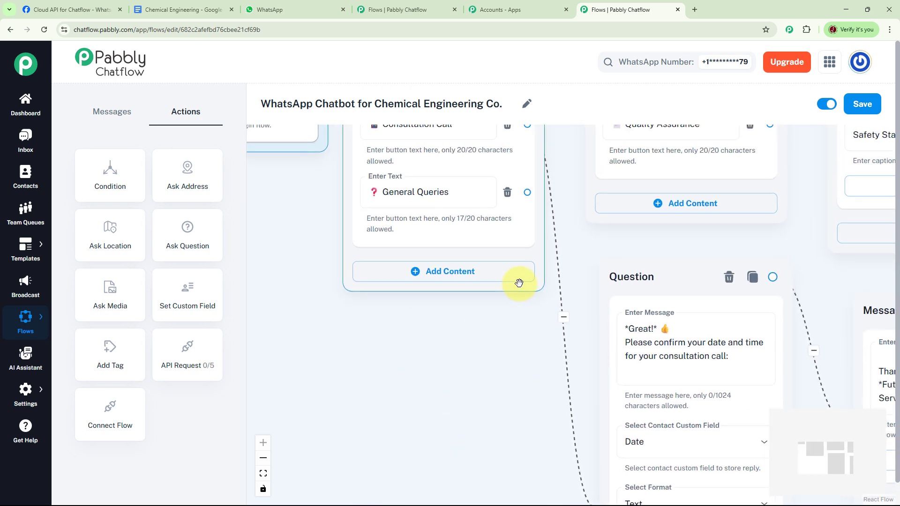
{"action": "left_click_drag", "start_coordinate": [505, 322], "coordinate": [542, 310]}
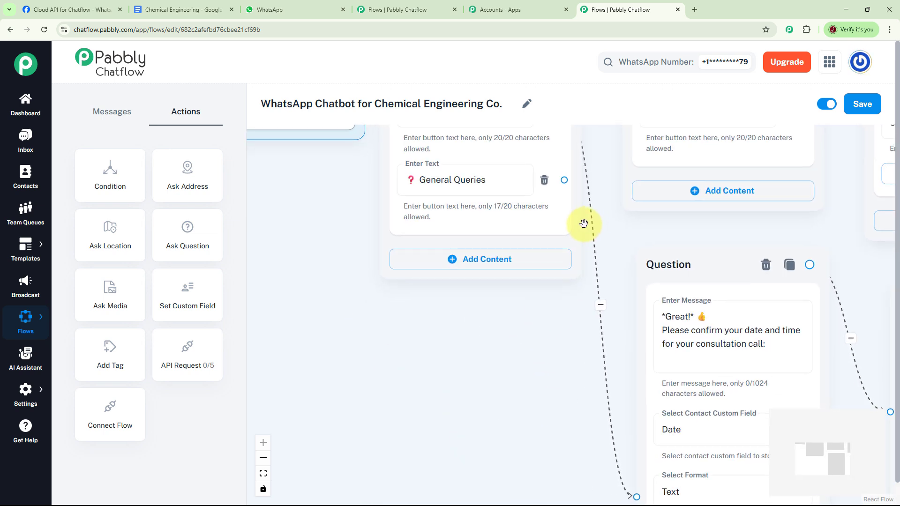
{"action": "left_click_drag", "start_coordinate": [564, 181], "coordinate": [366, 310]}
{"action": "left_click", "coordinate": [362, 340]}
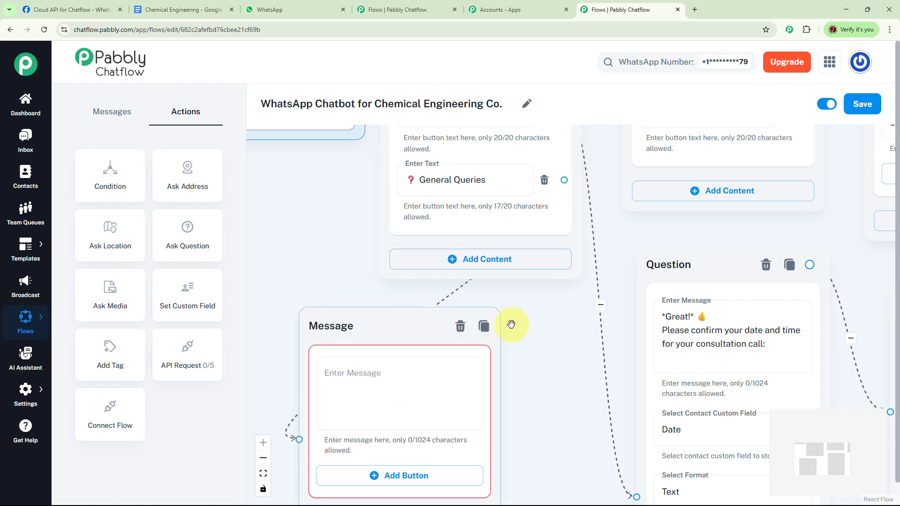
Step: Paste the "*General Queries – Chemical Engineering*" question-and-answer text into the new message and review it through to the sign-off
{"action": "left_click", "coordinate": [431, 291]}
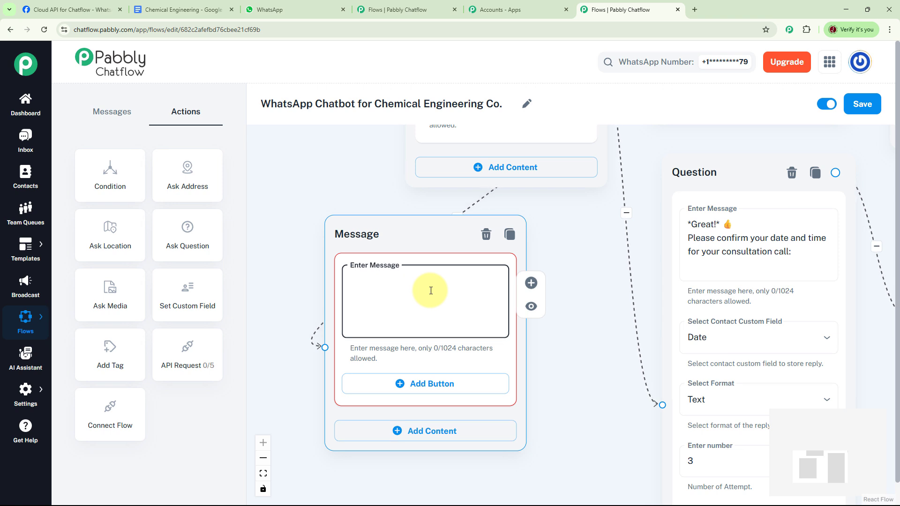
{"action": "key", "text": "ctrl+v"}
{"action": "left_click", "coordinate": [569, 269]}
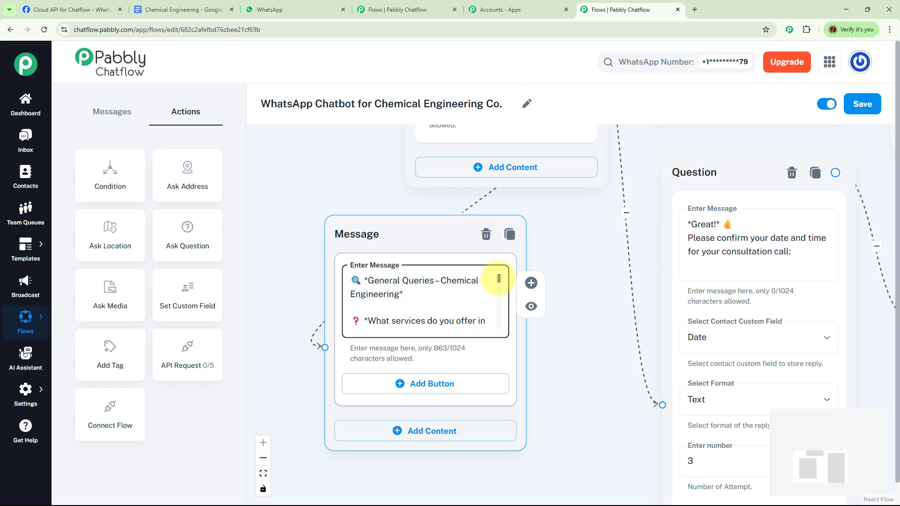
{"action": "left_click_drag", "start_coordinate": [500, 279], "coordinate": [502, 284]}
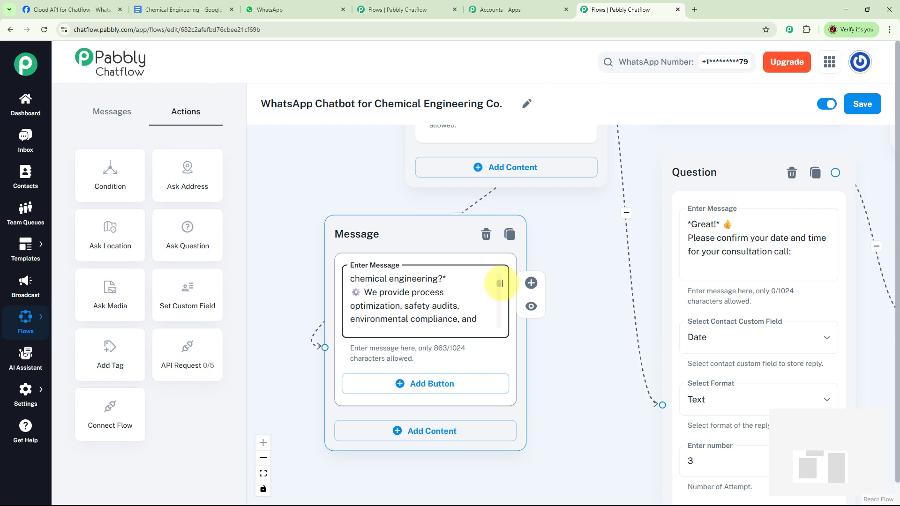
{"action": "left_click_drag", "start_coordinate": [503, 284], "coordinate": [505, 328]}
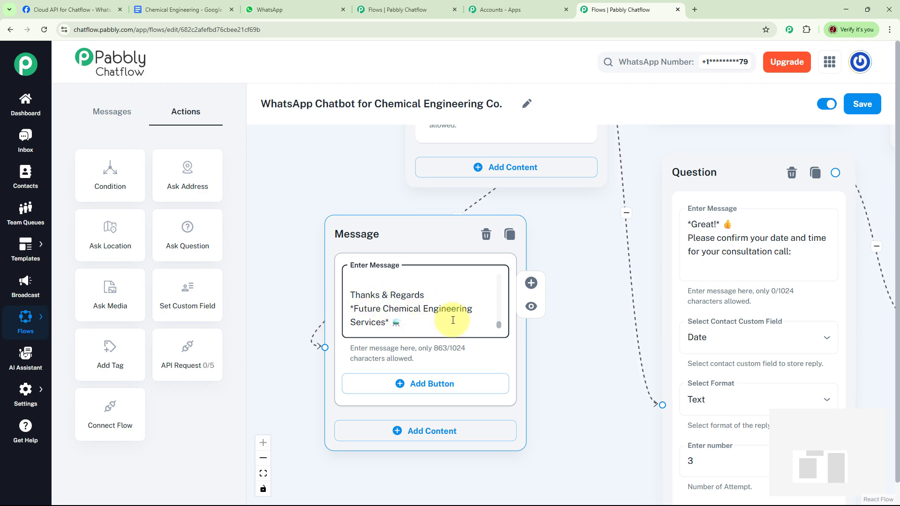
Step: Bring the whole flow into view and save it
{"action": "scroll", "coordinate": [527, 336], "scroll_direction": "down", "scroll_amount": 5}
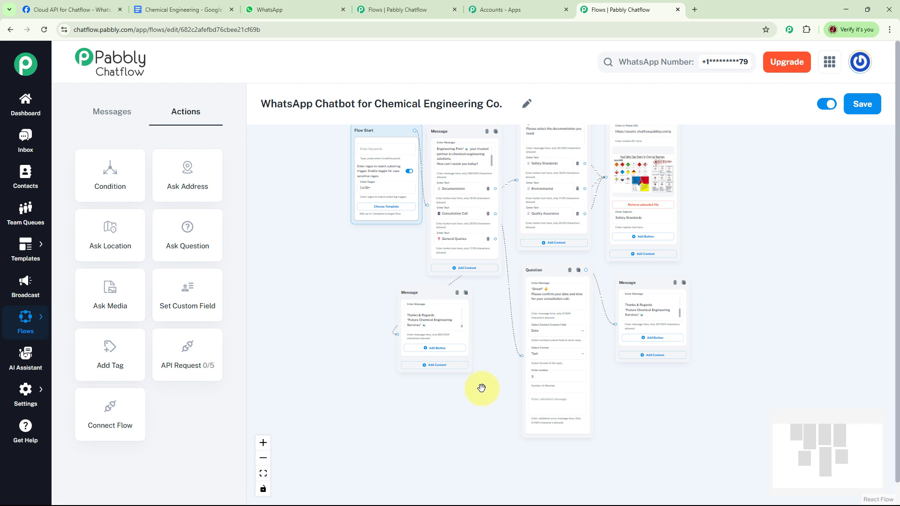
{"action": "left_click_drag", "start_coordinate": [481, 386], "coordinate": [443, 440]}
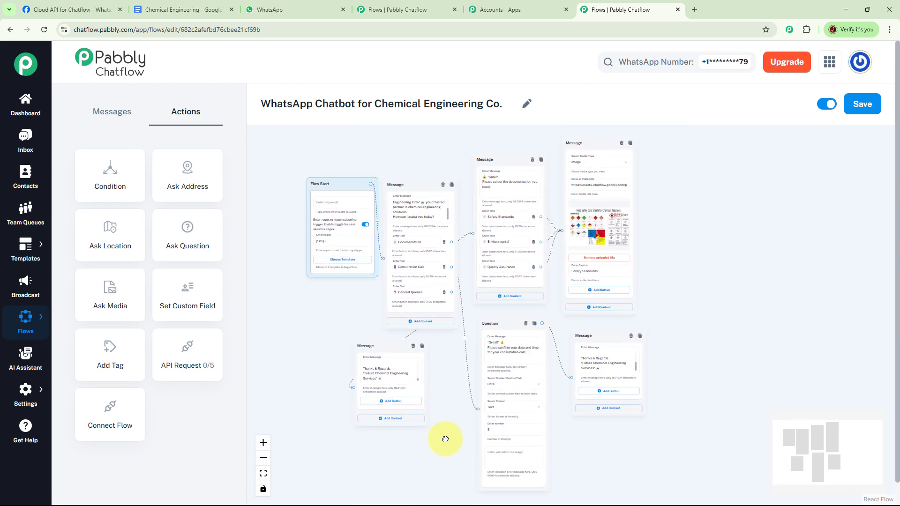
{"action": "left_click", "coordinate": [864, 103]}
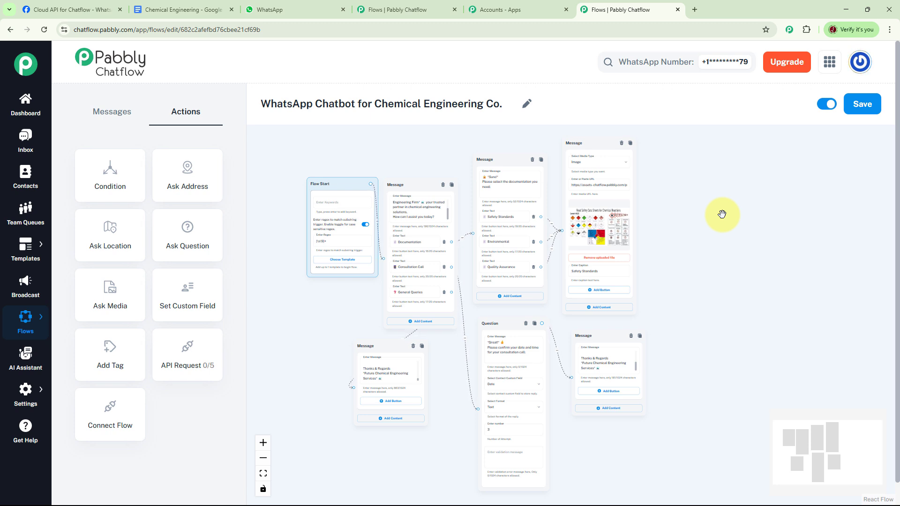
Step: Switch to WhatsApp Web and clear the Future Chemical Engineering Firm chat
{"action": "left_click", "coordinate": [299, 13]}
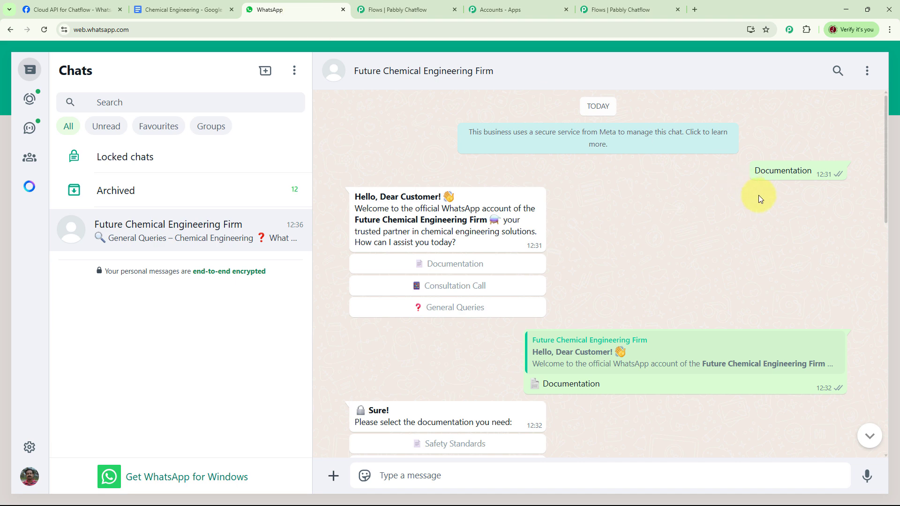
{"action": "left_click", "coordinate": [869, 73]}
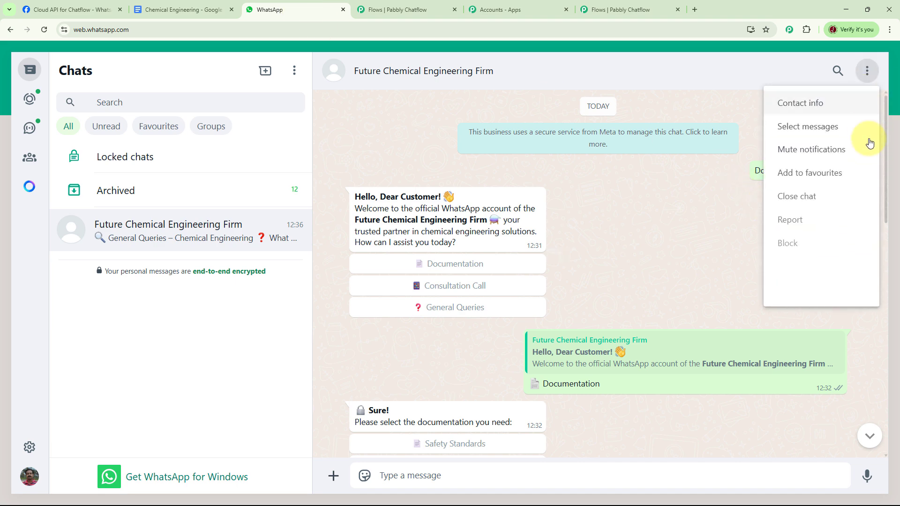
{"action": "left_click", "coordinate": [815, 269]}
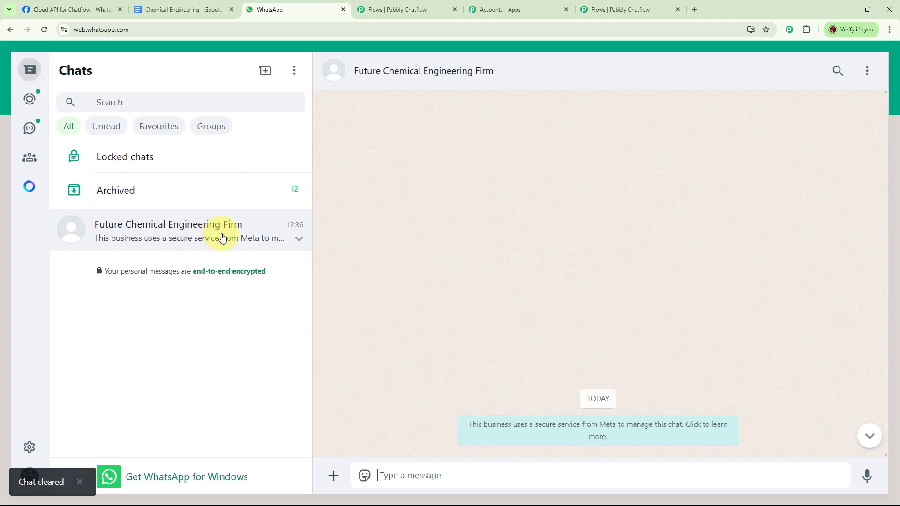
Step: Send "General Queries" to the Future Chemical Engineering Firm chat to trigger the chatbot
{"action": "left_click", "coordinate": [435, 476]}
{"action": "type", "text": "General Queries"}
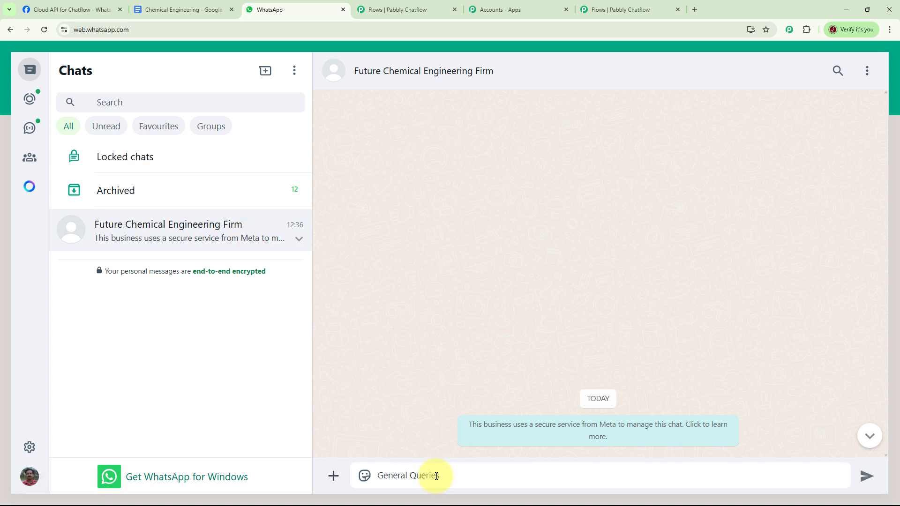
{"action": "key", "text": "Return"}
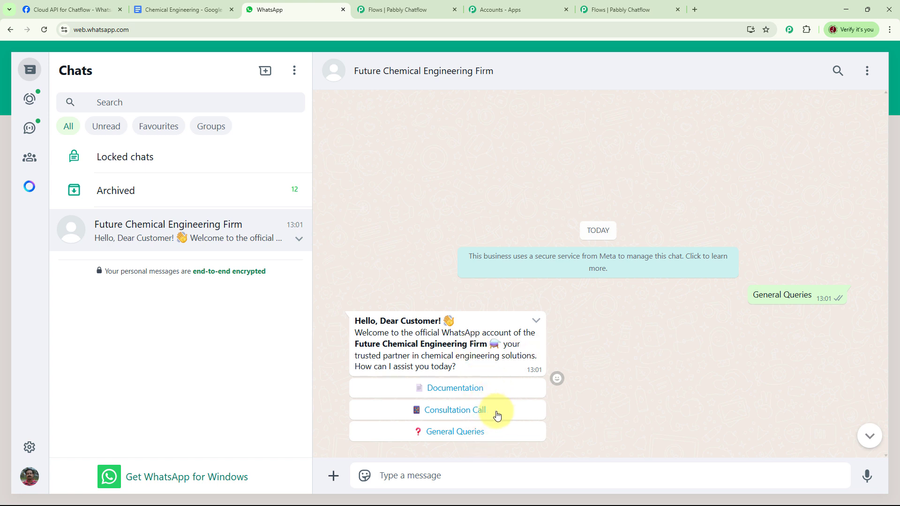
Step: Test the chatbot's replies by choosing Documentation, Safety Standards and the welcome message's General Queries option
{"action": "left_click", "coordinate": [473, 392]}
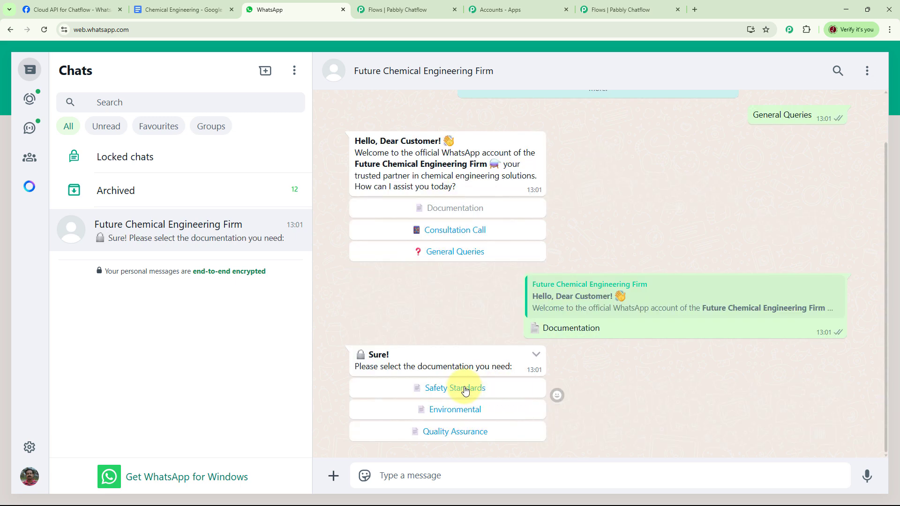
{"action": "left_click", "coordinate": [464, 389]}
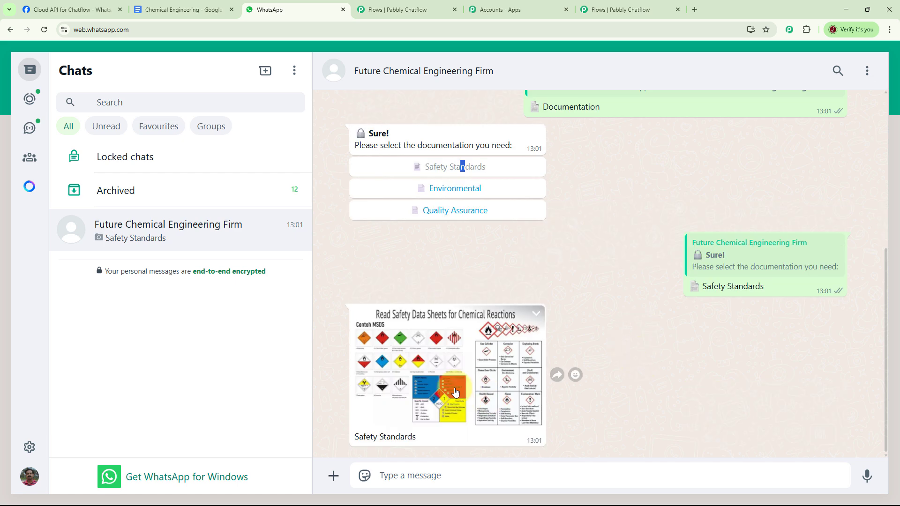
{"action": "scroll", "coordinate": [586, 361], "scroll_direction": "up", "scroll_amount": 5}
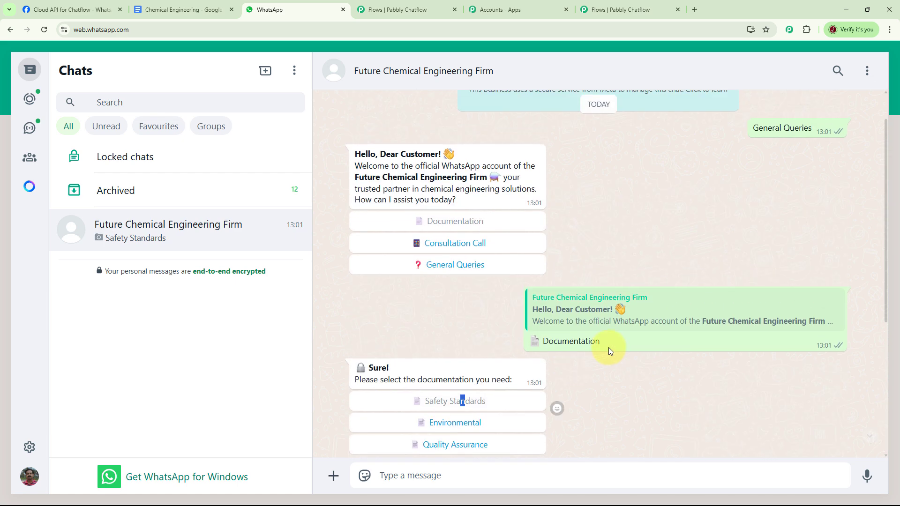
{"action": "left_click", "coordinate": [469, 265]}
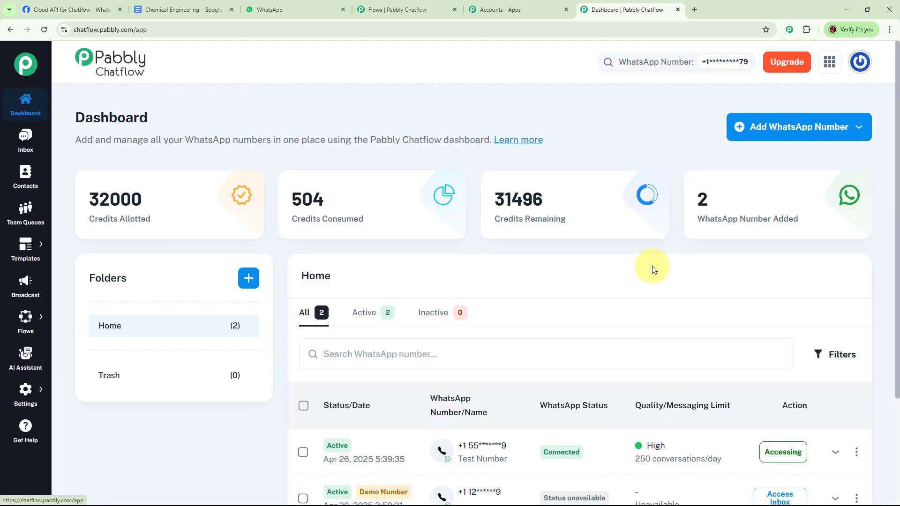
Step: Switch back to the Pabbly Chatflow dashboard
{"action": "left_click", "coordinate": [638, 9]}
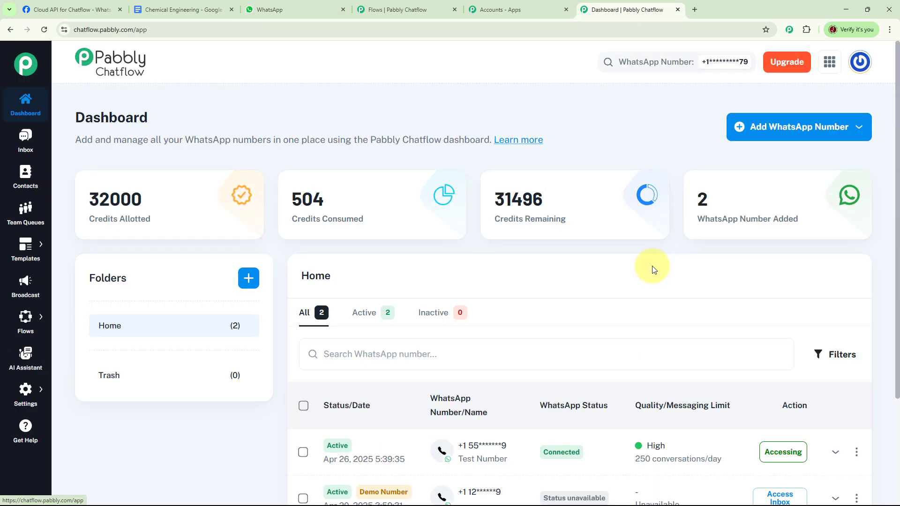